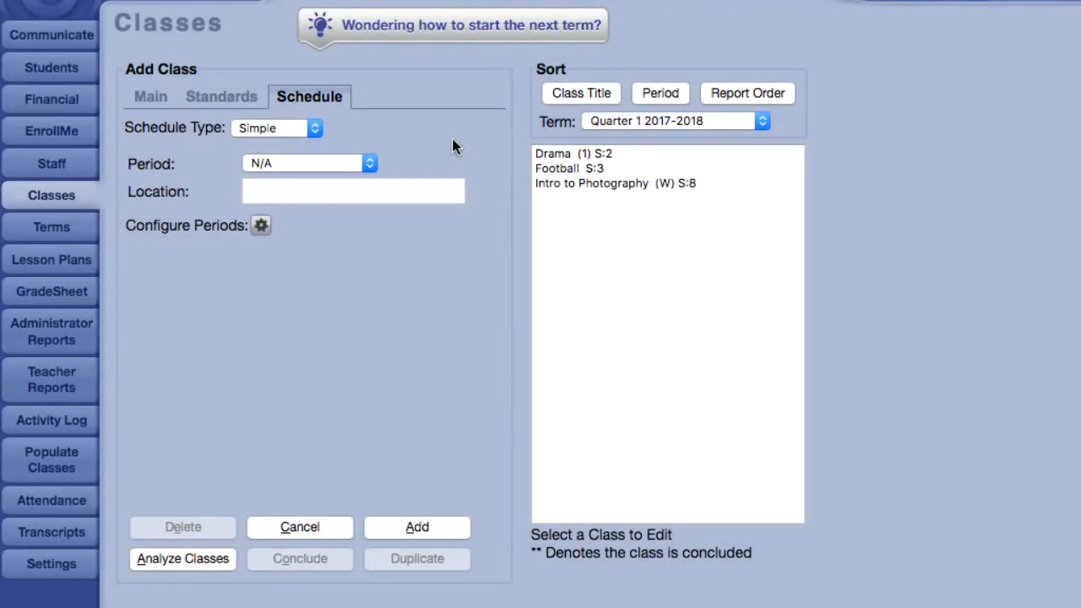
Keep the Simple schedule type for the new class and delete Period 9 from the configured periods.
left_click(314, 128)
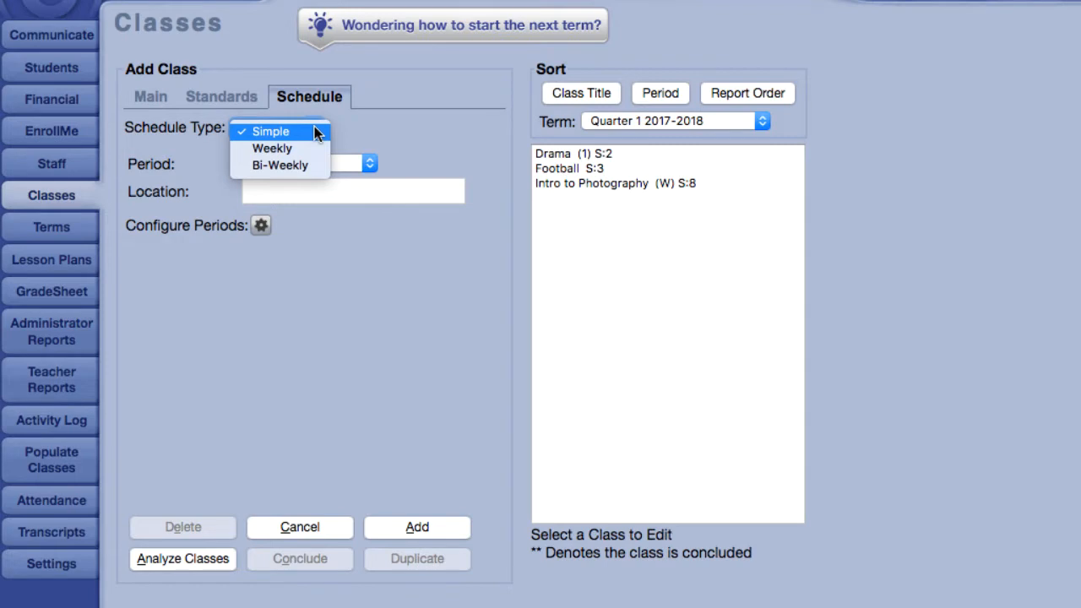
left_click(314, 129)
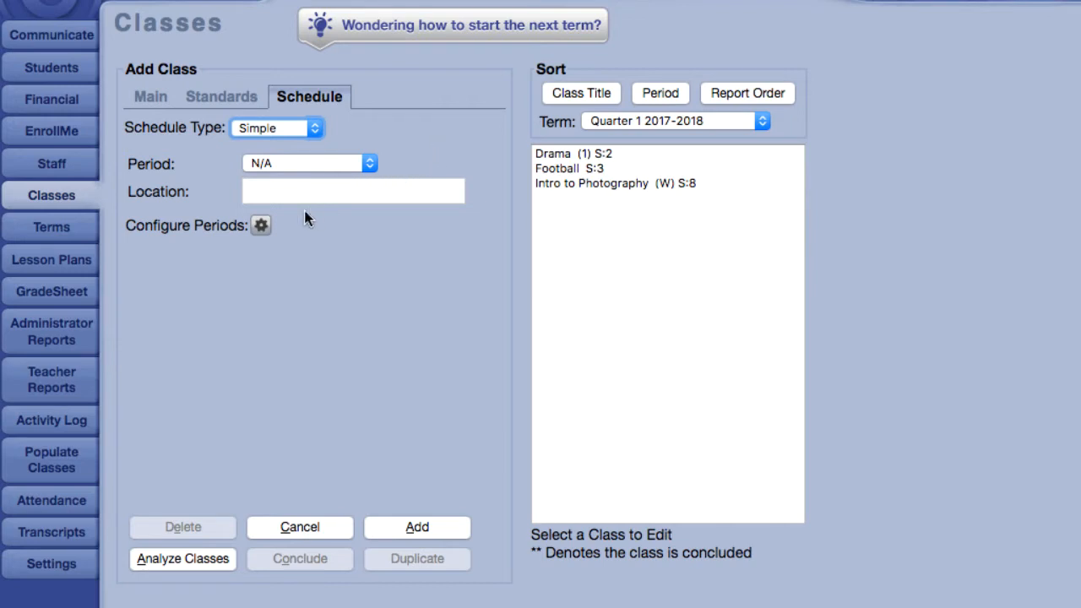
left_click(261, 227)
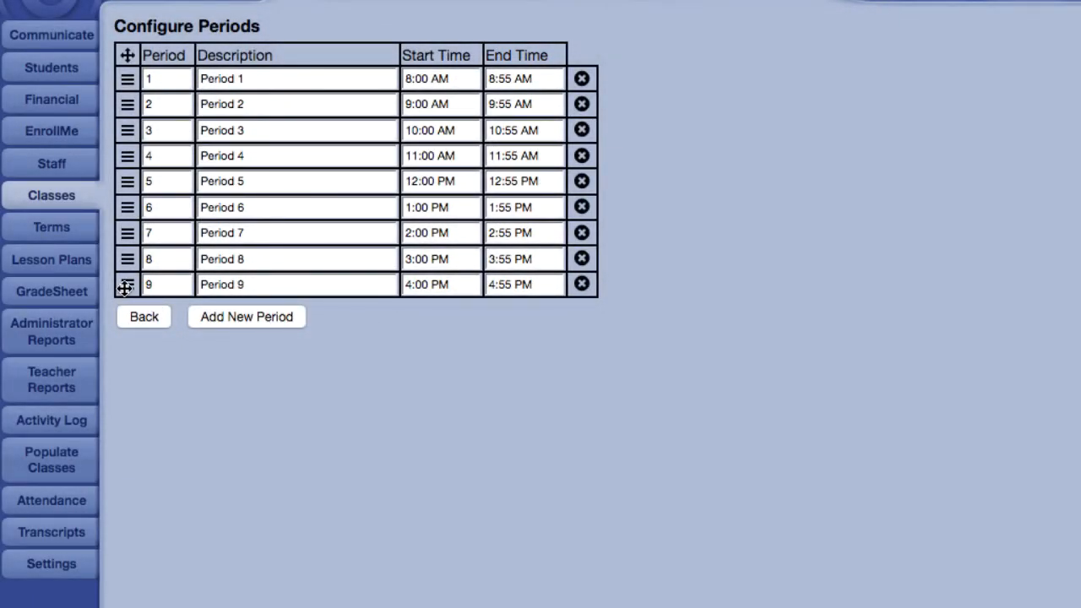
mouse_move(127, 284)
left_mouse_down()
mouse_move(124, 196)
mouse_move(122, 287)
left_mouse_up()
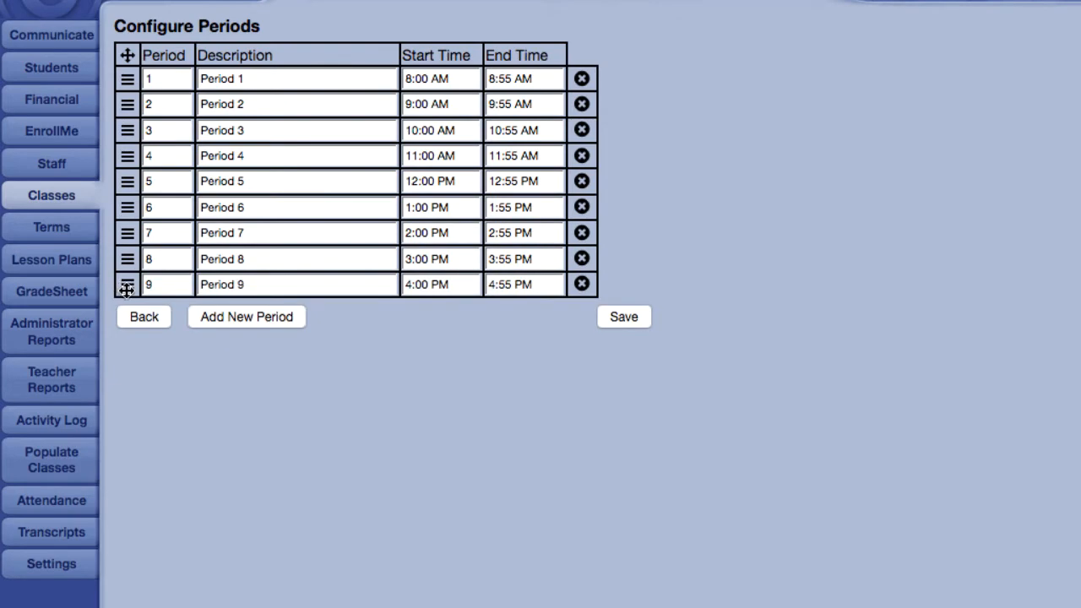
left_click(582, 285)
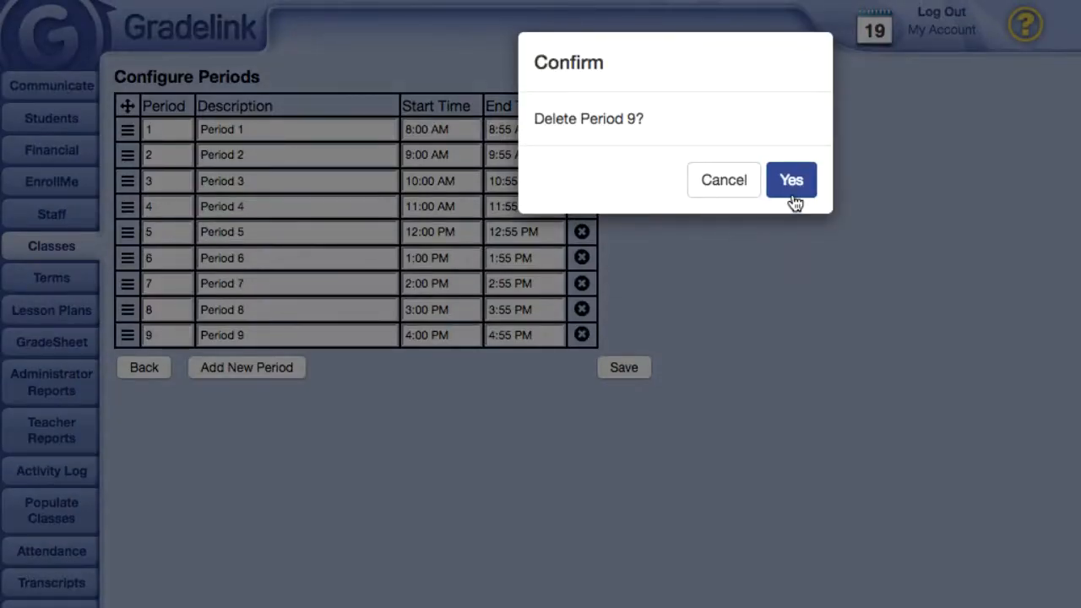
left_click(791, 182)
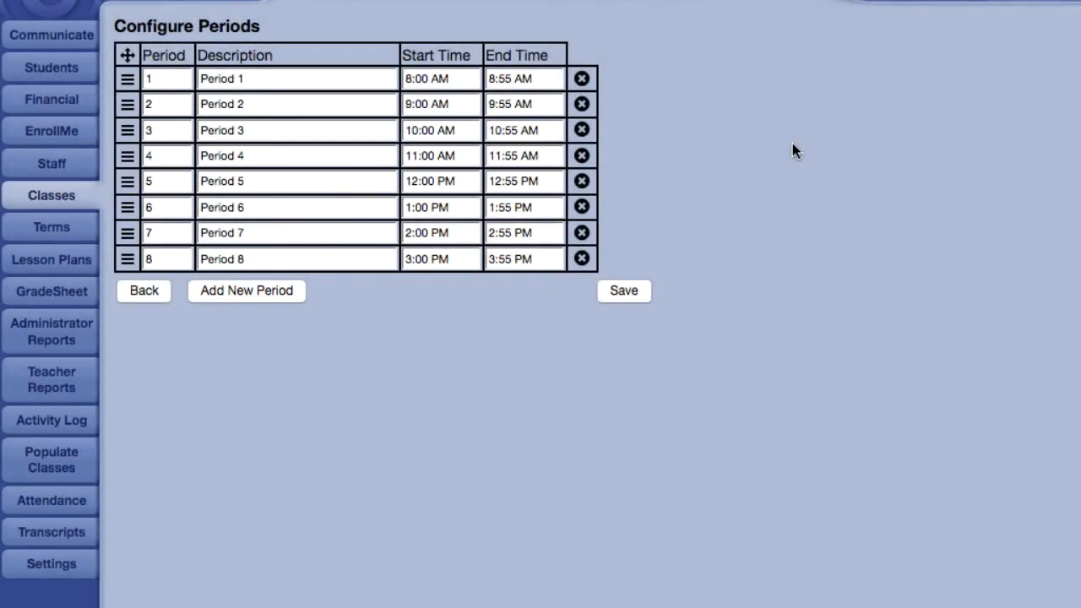
Add a period named Sports with the description Football, running 4:00 PM to 4:55 PM, save it and return to the classes.
left_click(233, 291)
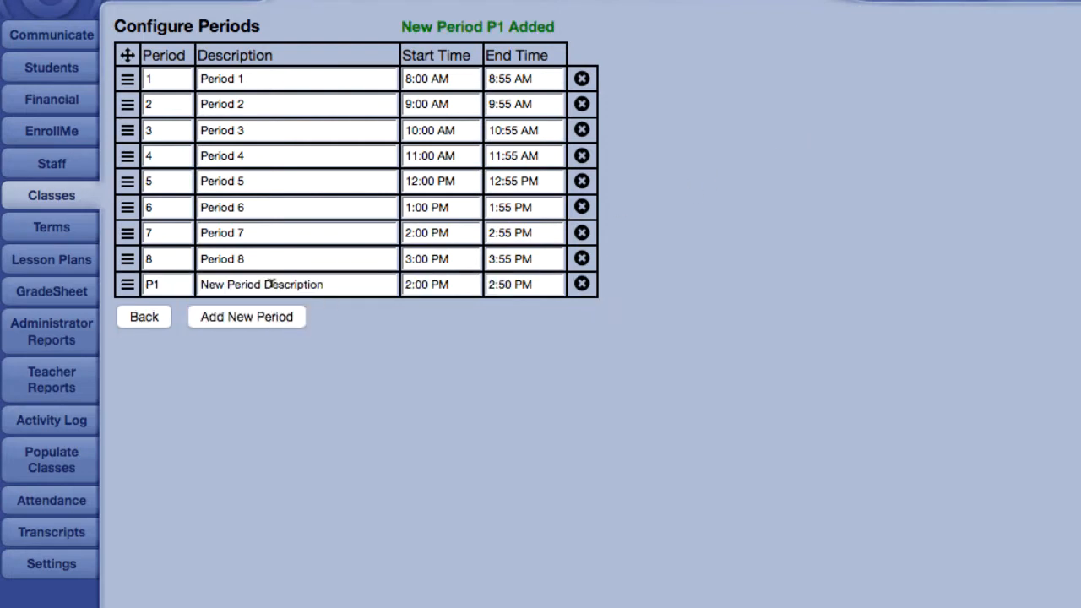
type("Sports")
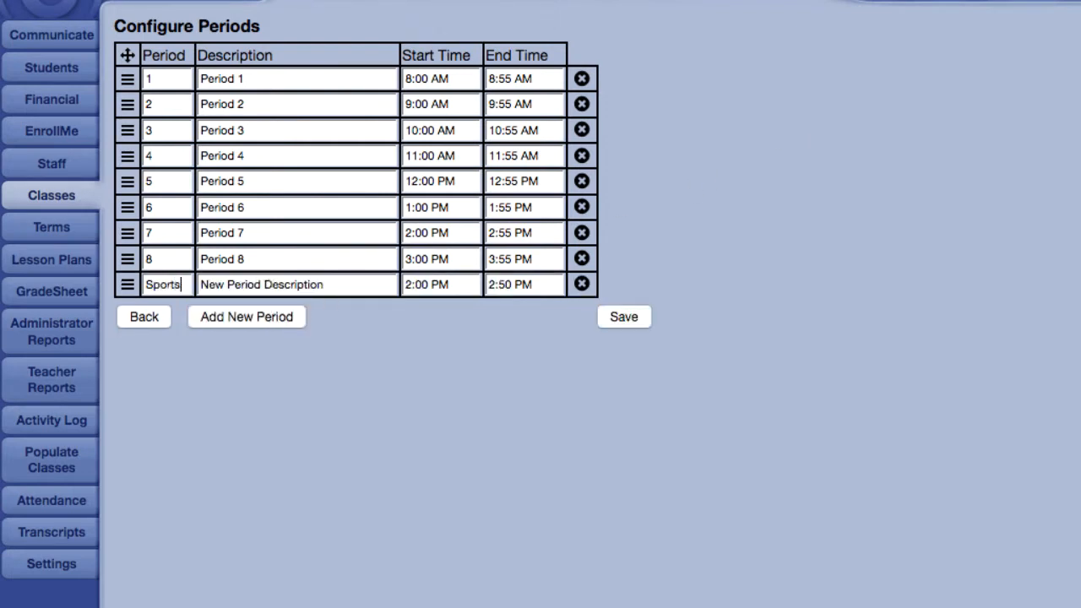
key("Tab")
type("Football")
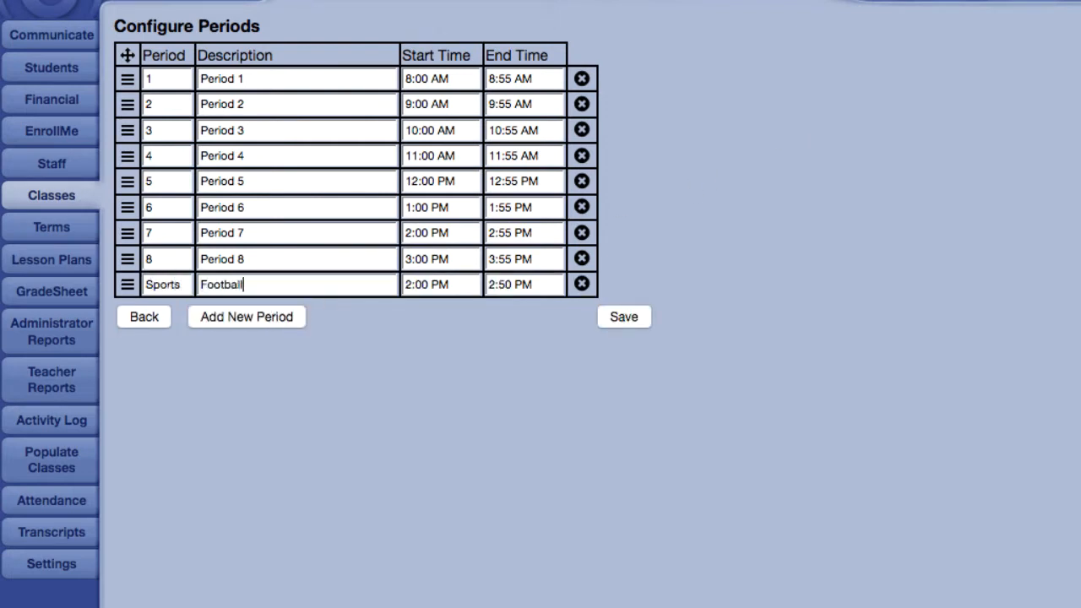
left_click(438, 281)
left_click_drag(560, 312, 686, 338)
left_click(523, 283)
left_click(479, 331)
left_click(636, 317)
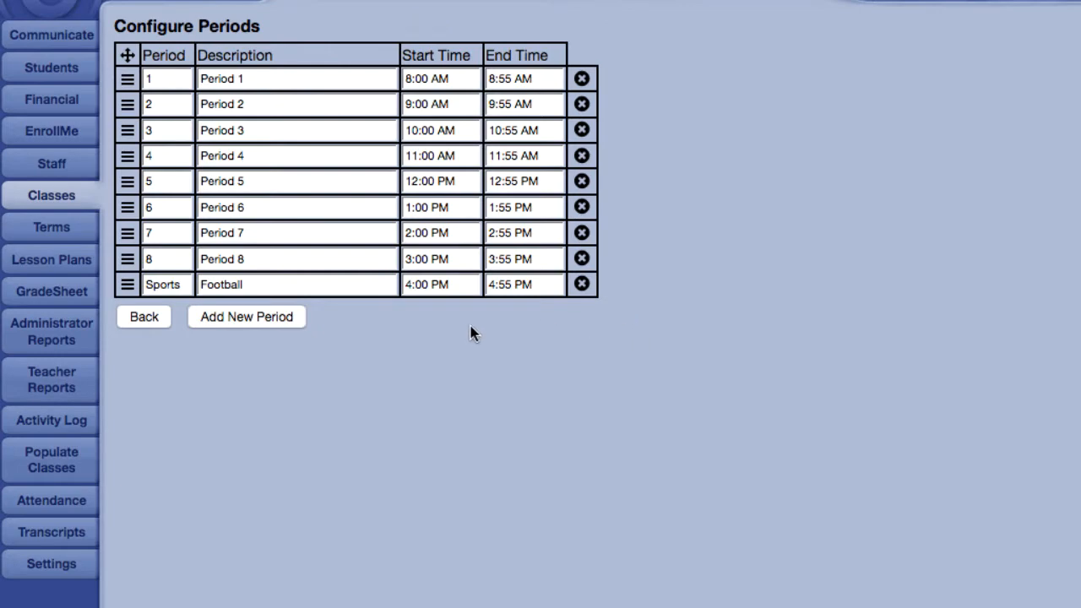
left_click(145, 322)
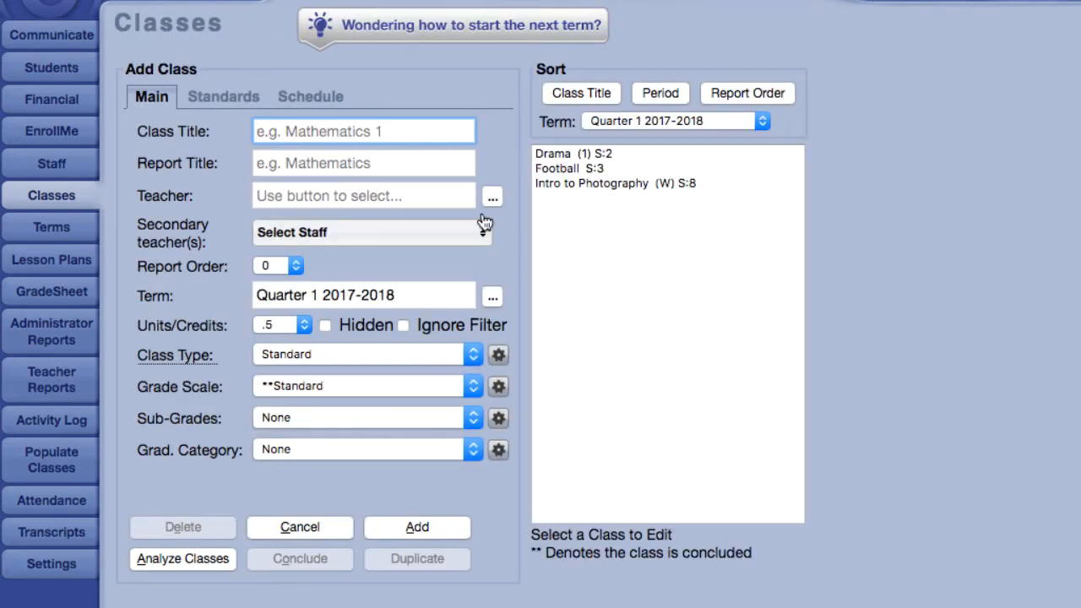
Schedule the Football class in the Sports (4:00p-4:55p) period with the location Stadium, save it and close the class.
left_click(561, 168)
left_click(297, 96)
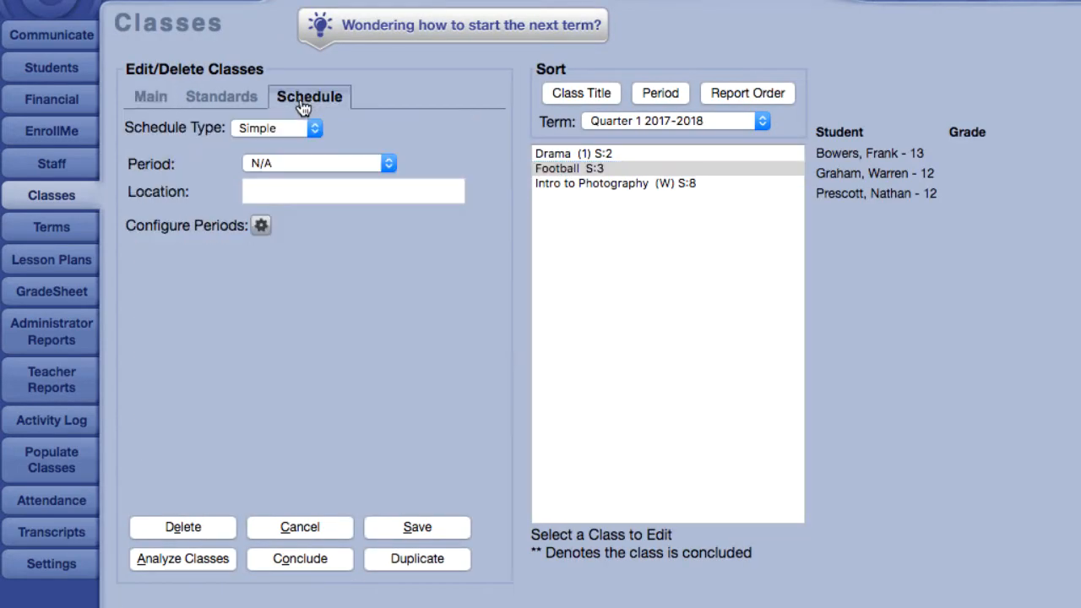
left_click(295, 167)
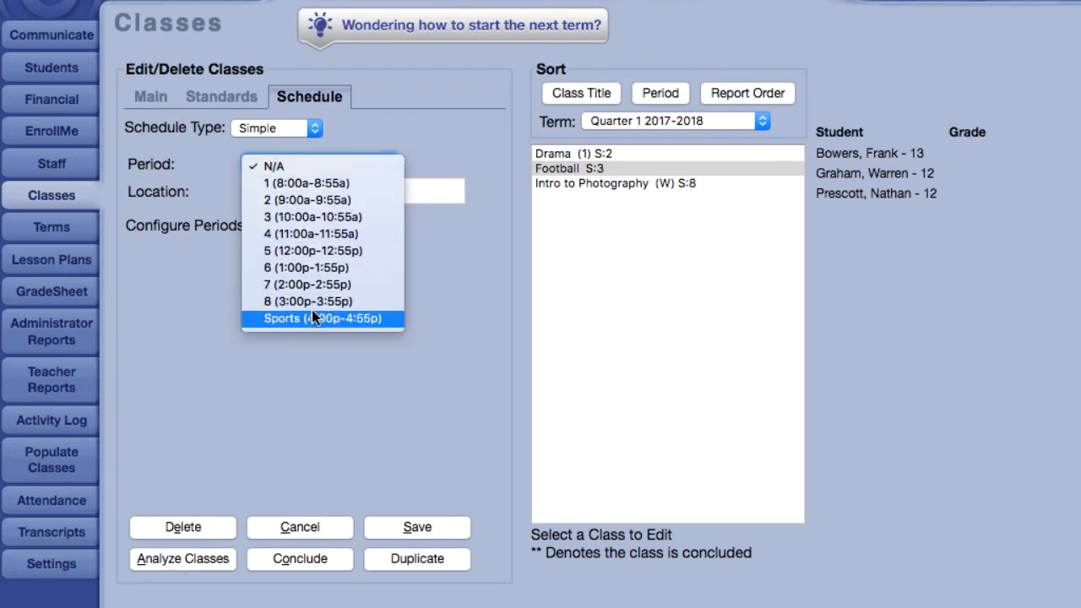
left_click(312, 317)
left_click(308, 191)
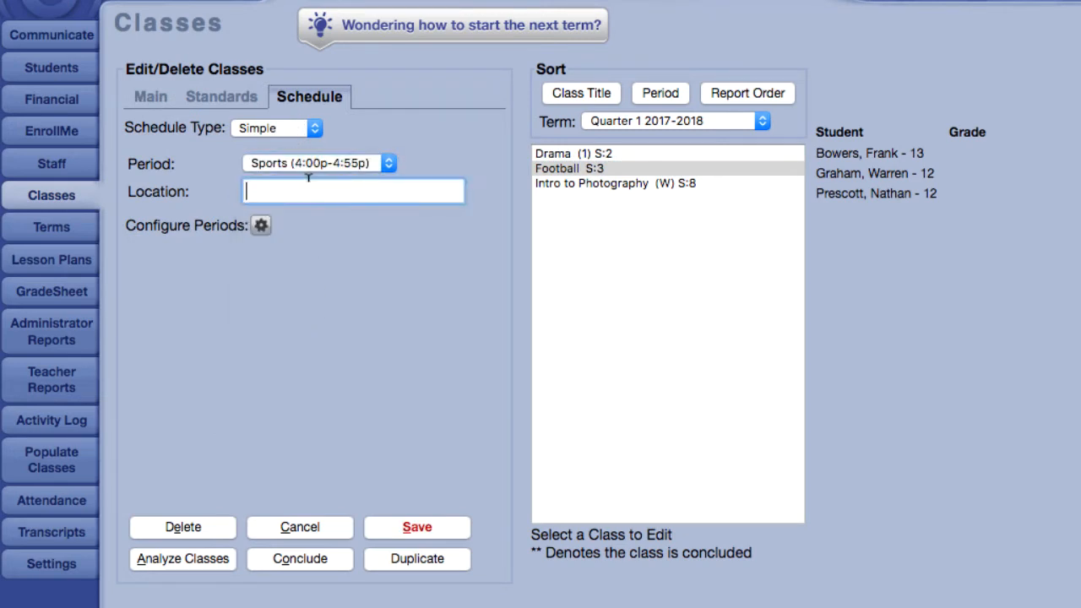
type("Stadium")
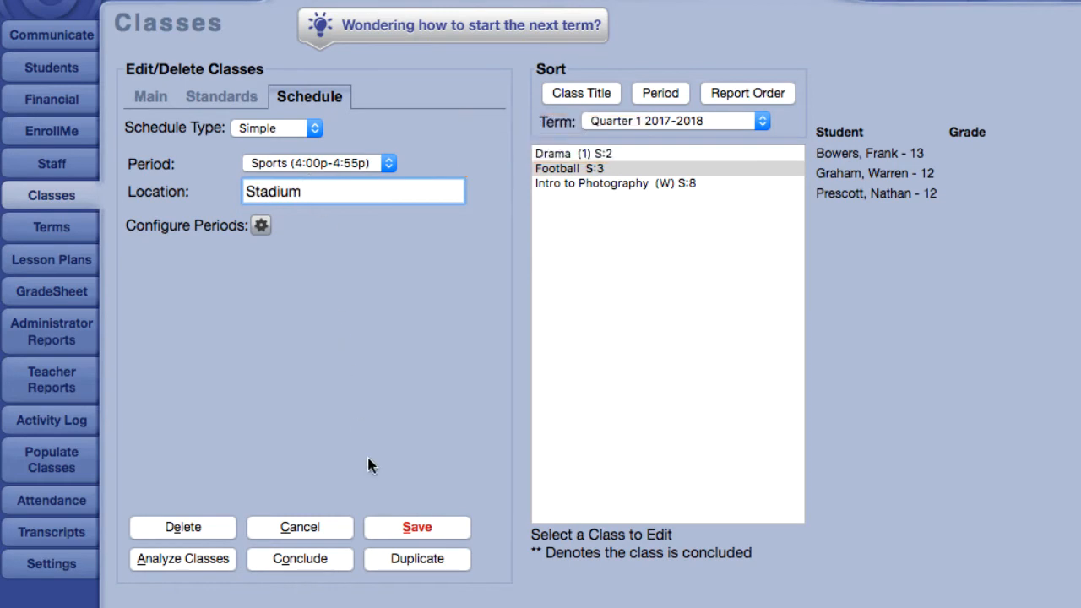
left_click(400, 534)
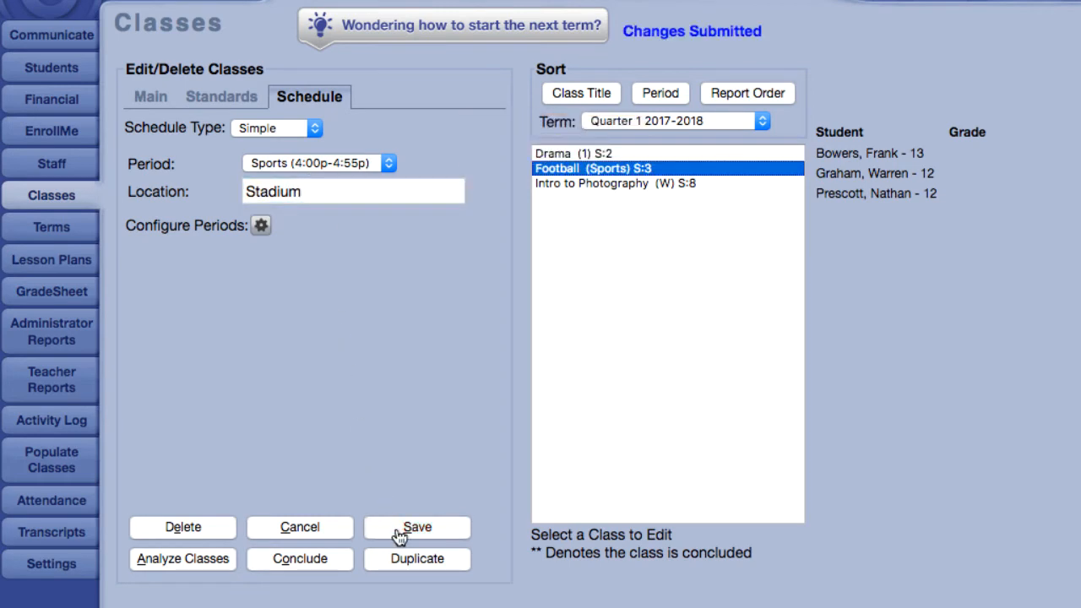
left_click(325, 535)
Set the new class's schedule type to Weekly and review the class color options, keeping Auto select.
left_click(299, 105)
left_click(270, 131)
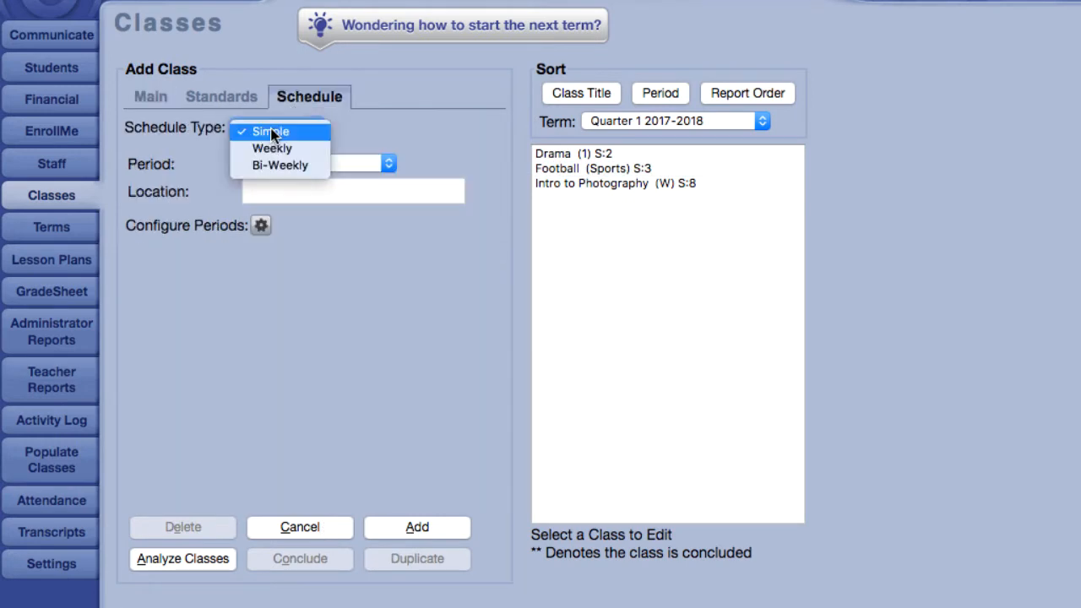
left_click(272, 150)
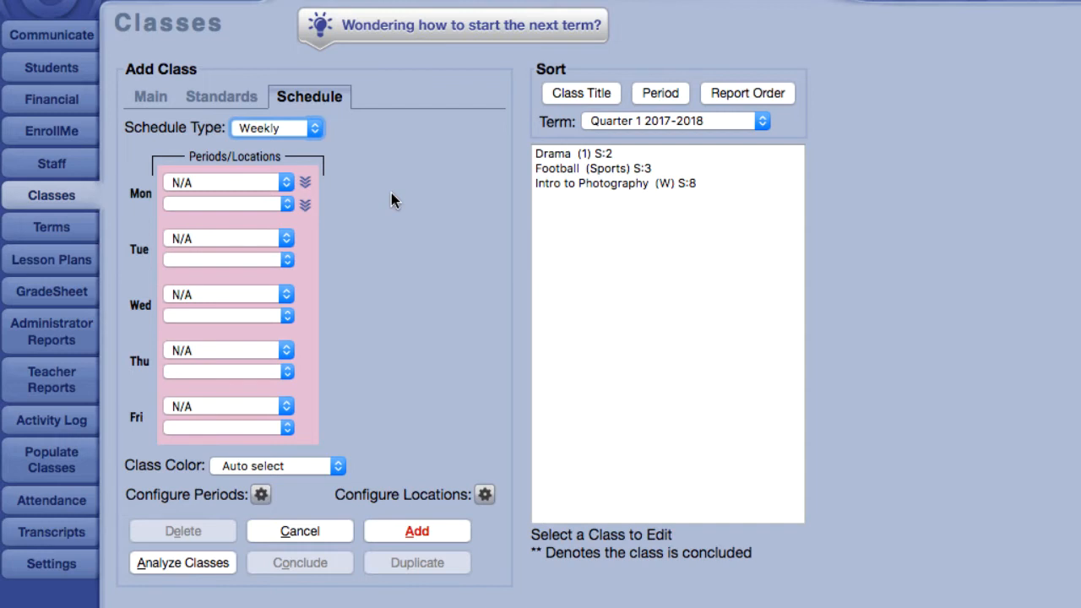
left_click(320, 460)
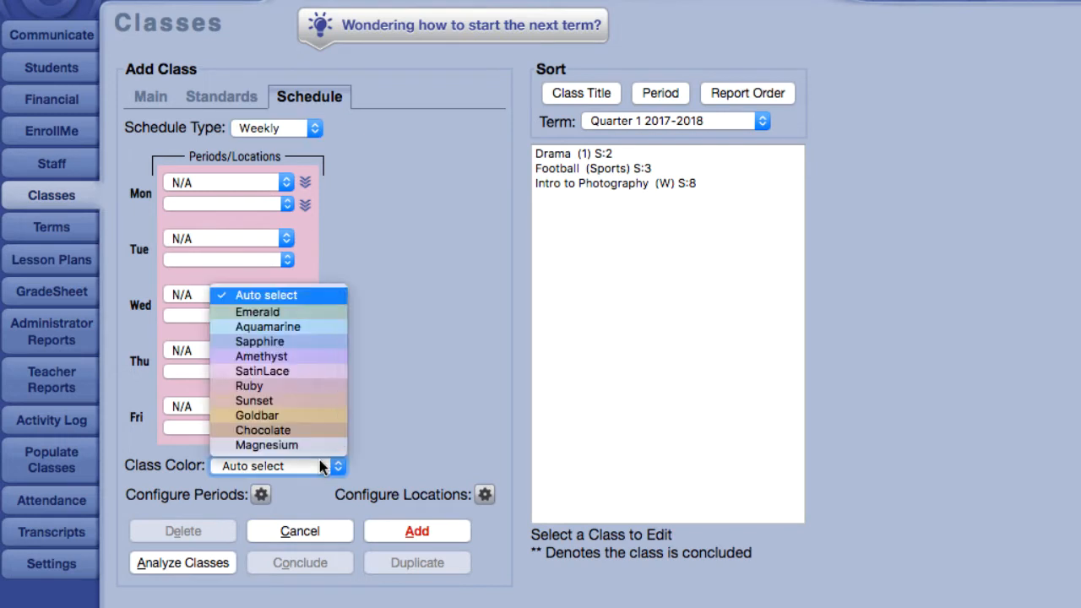
left_click(319, 295)
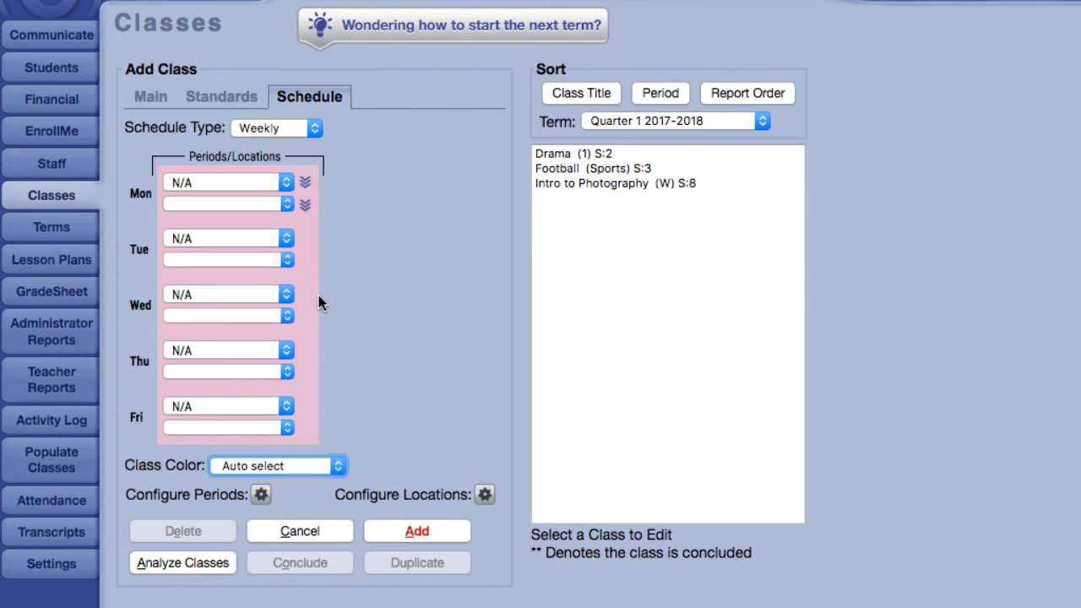
Add a location named Stadium with the description "Football Stadium near Parking Lot", save it and return to the classes.
left_click(484, 495)
left_click(256, 112)
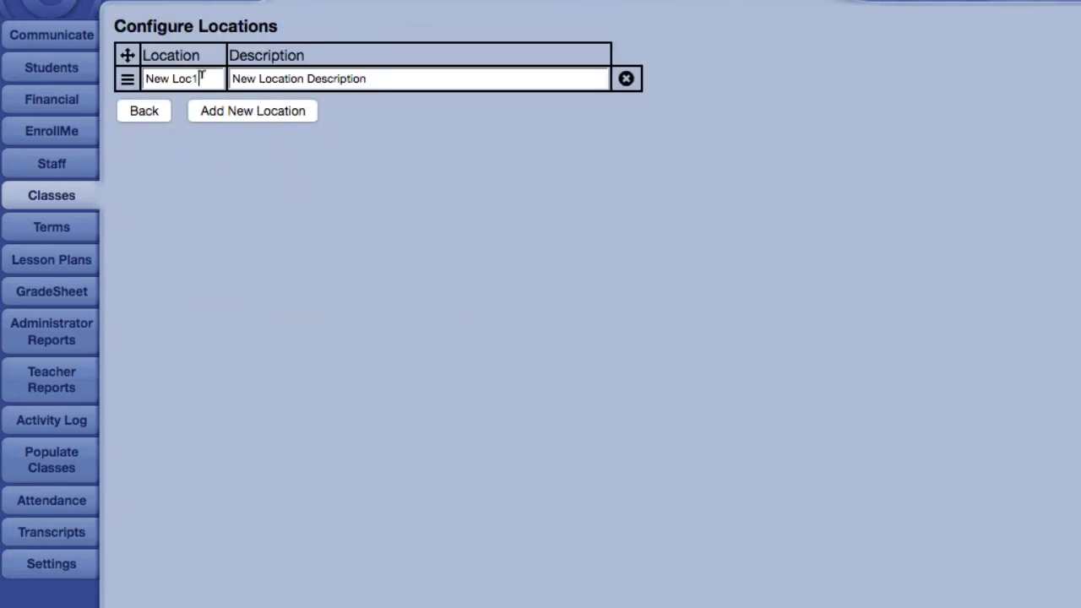
left_click_drag(201, 78, 145, 79)
type("Stadium")
key("Tab")
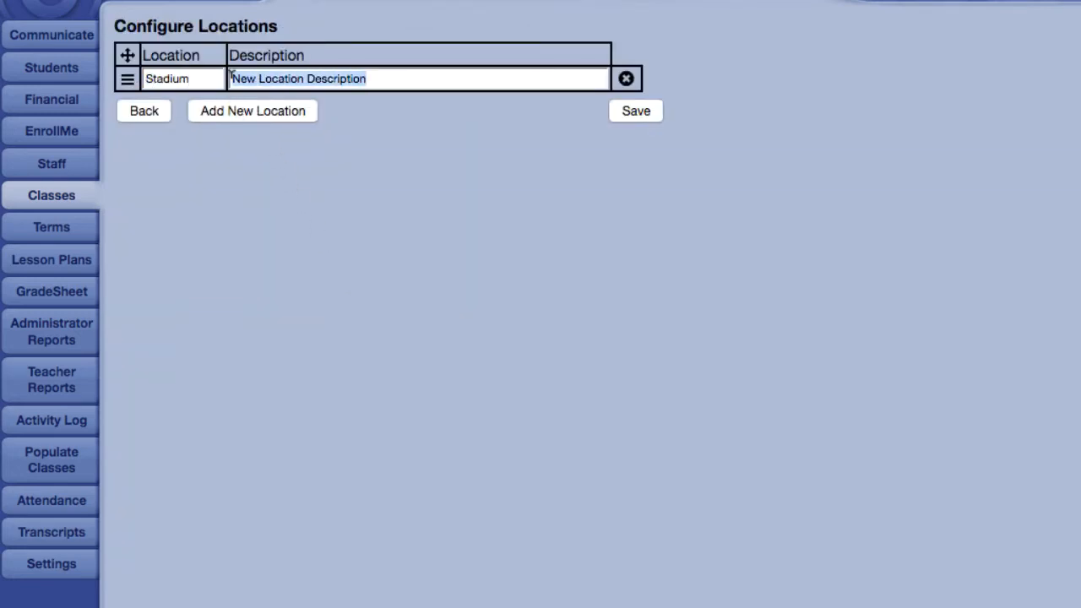
type("Football Stadium near Parking Lot")
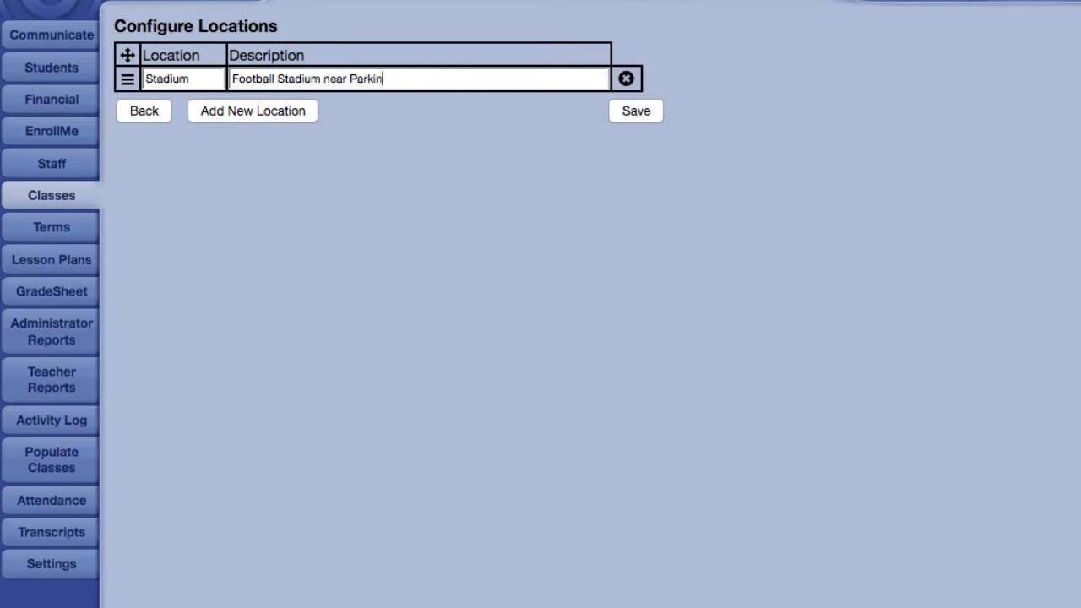
left_click(639, 111)
left_click(159, 112)
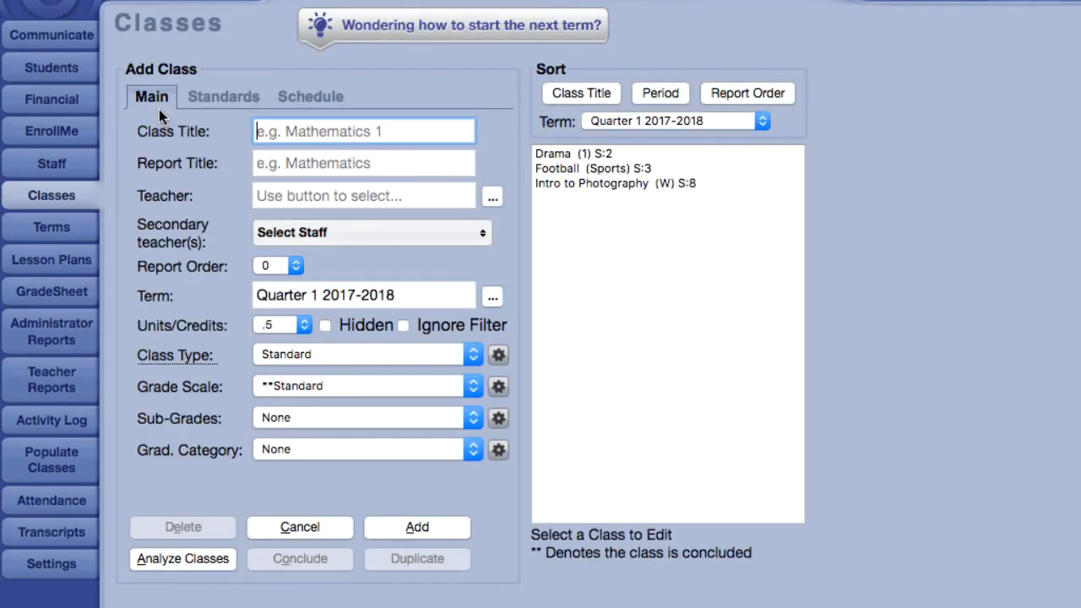
Change the Football class's schedule type to Weekly.
left_click(566, 168)
left_click(319, 100)
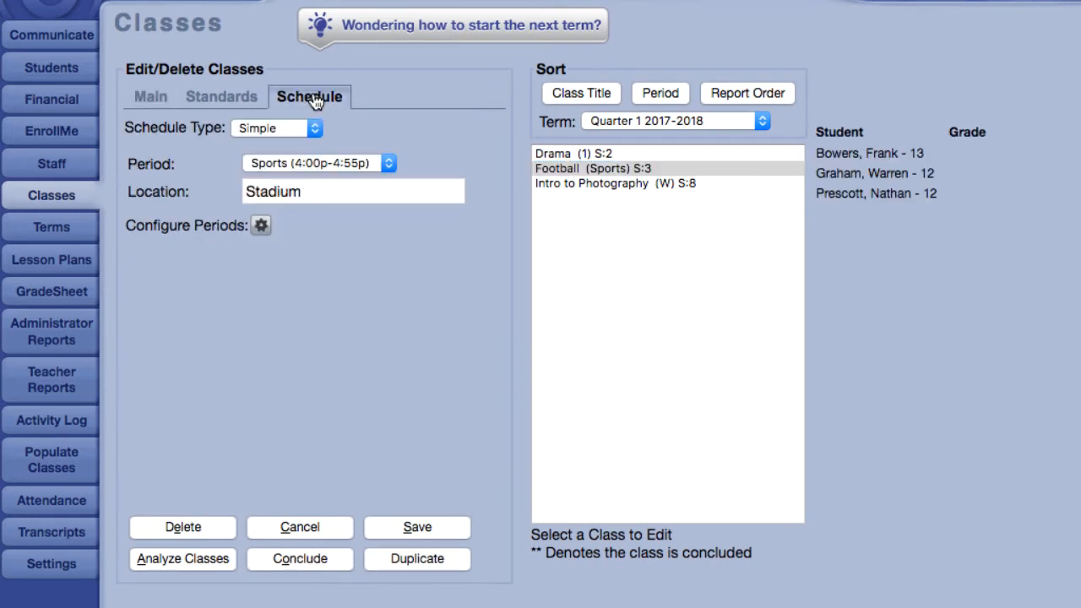
left_click(291, 128)
left_click(290, 146)
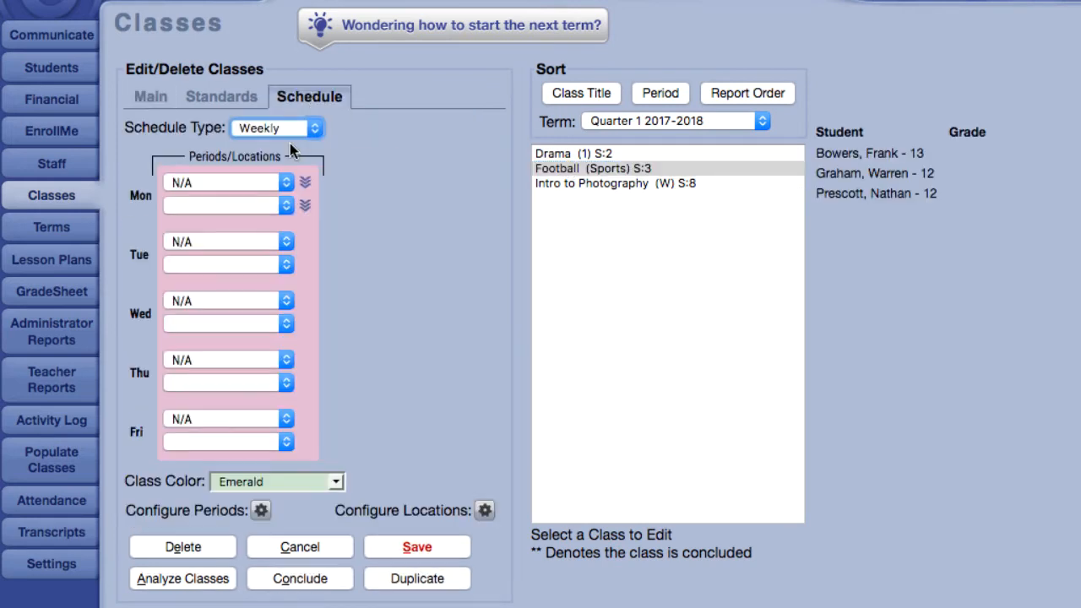
Assign Football's Monday slot the Sports period and Stadium location, and copy both to every weekday.
left_click(267, 183)
left_click(274, 333)
left_click(258, 211)
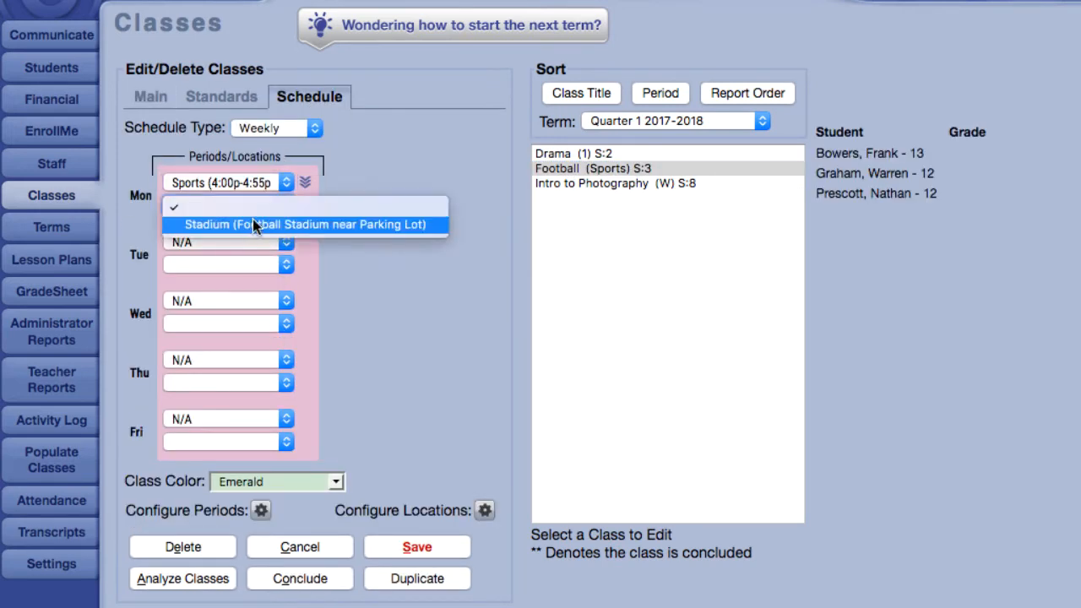
left_click(254, 226)
left_click(305, 182)
left_click(305, 207)
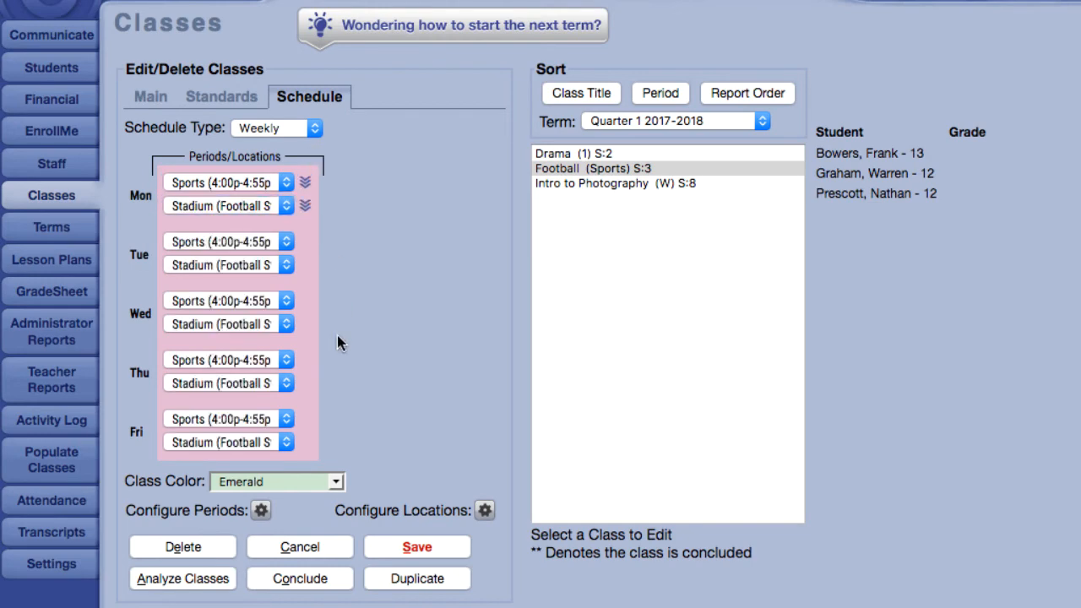
Set the Football class color to Aquamarine, save the changes and close the class.
left_click(321, 482)
left_click(298, 342)
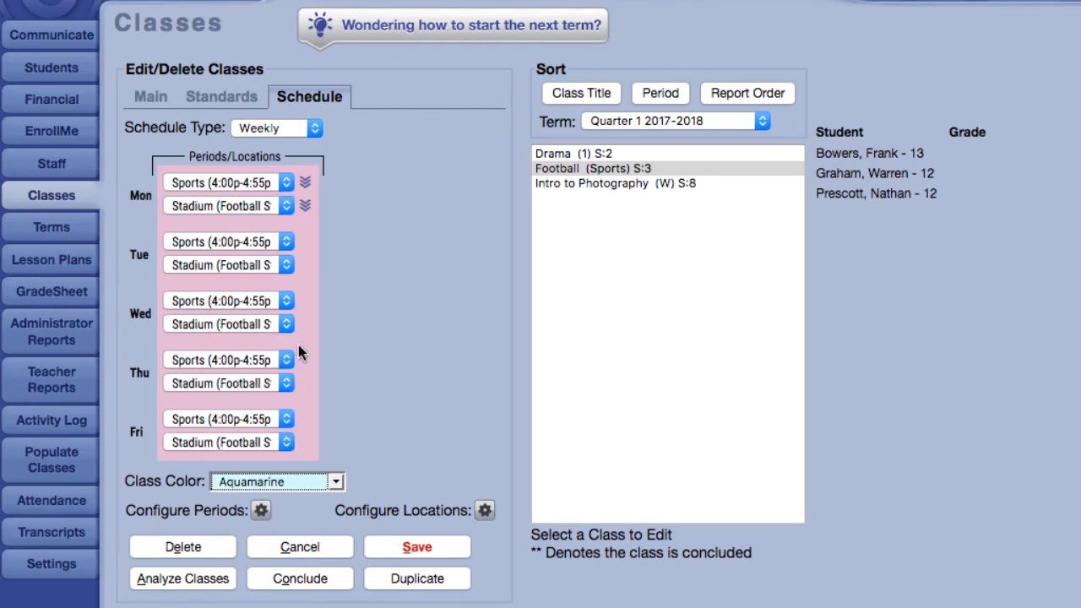
left_click(438, 551)
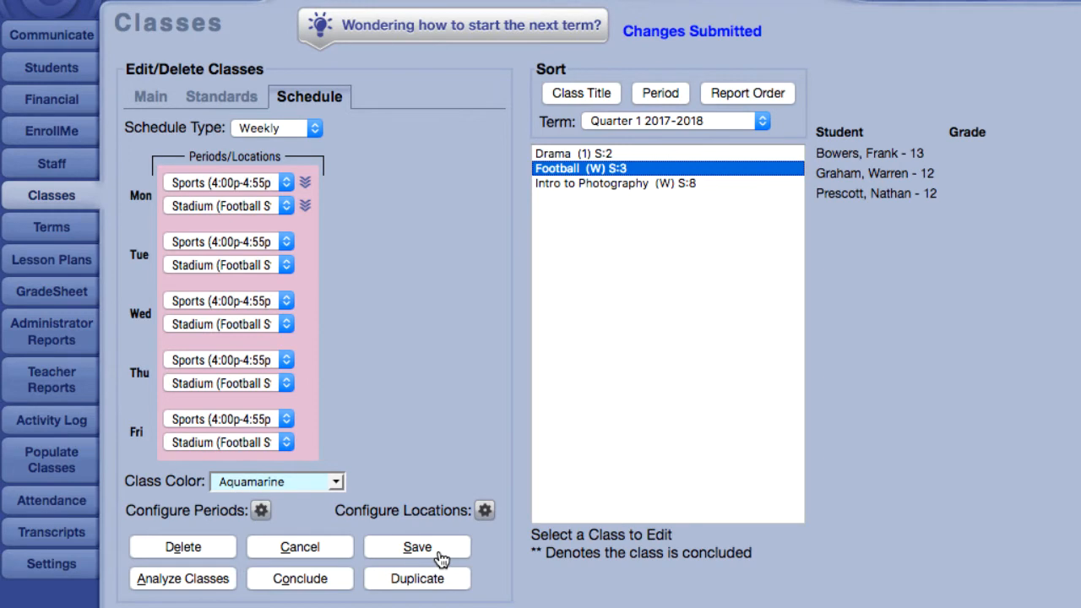
left_click(323, 556)
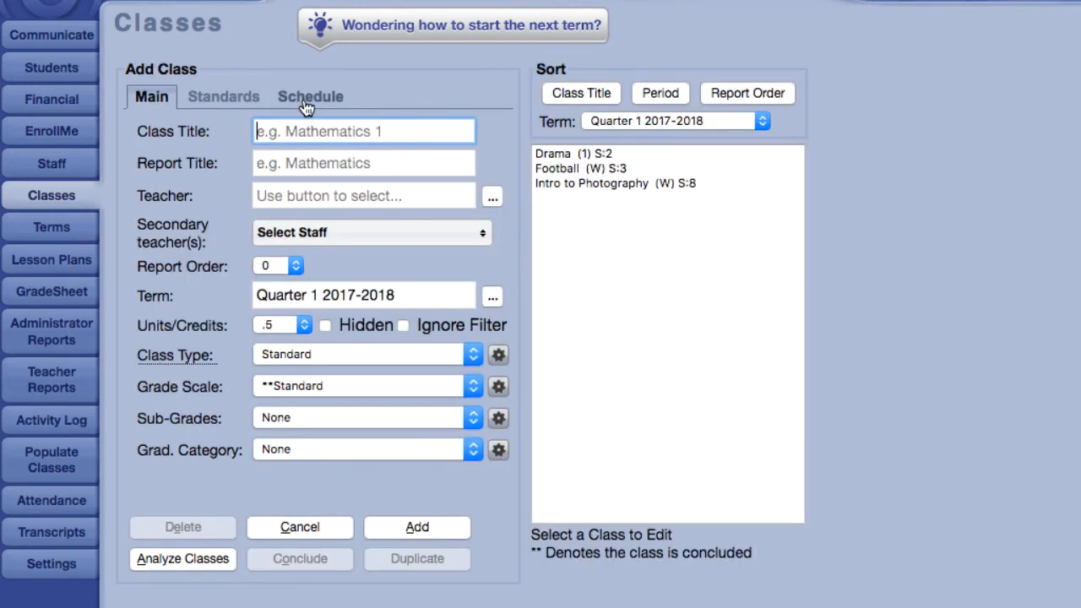
Set the new class's schedule type to Bi-Weekly and have it start on the 2nd week.
left_click(304, 99)
left_click(312, 128)
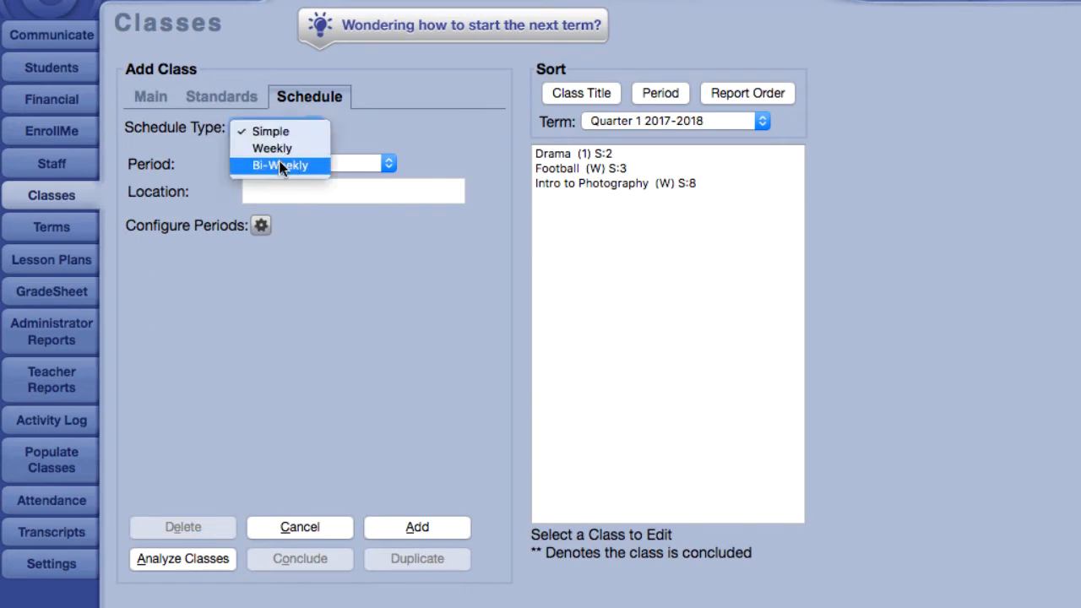
left_click(282, 166)
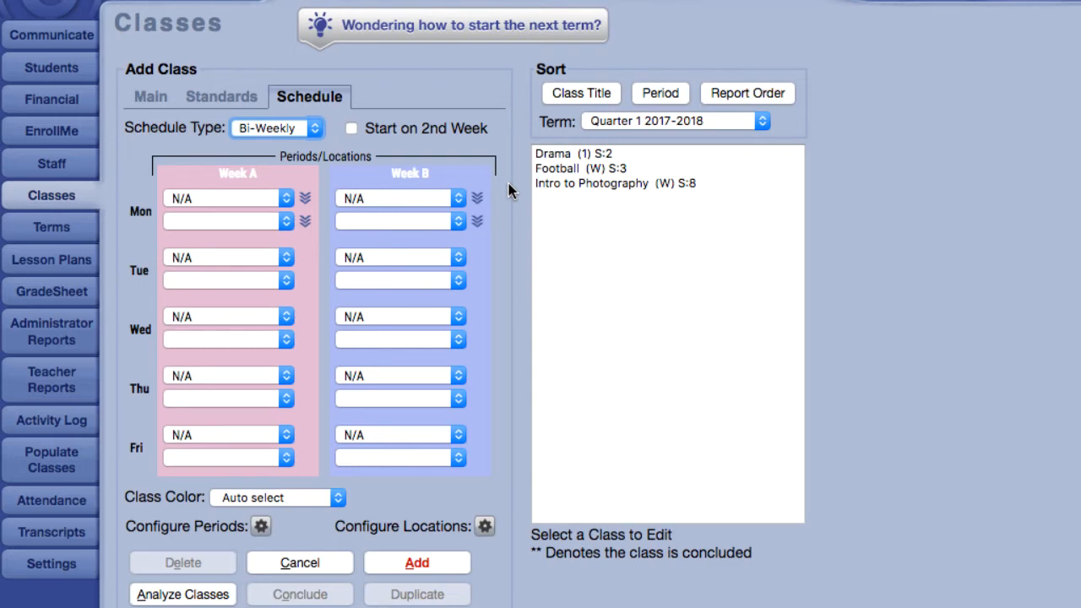
left_click(351, 128)
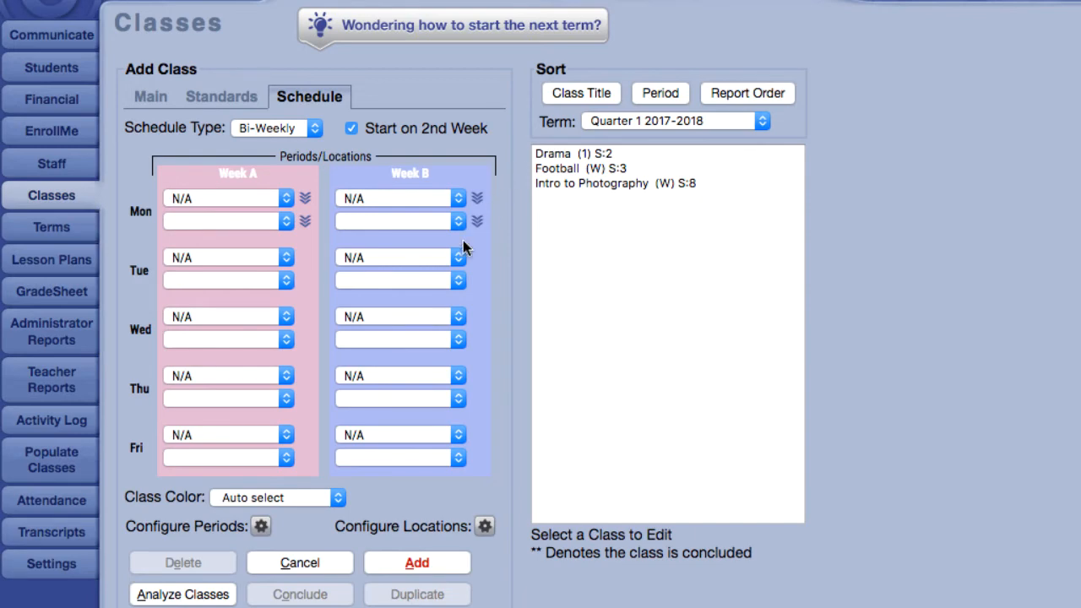
Check the advanced scheduling and class color options in the school's Date/Time settings.
left_click(75, 575)
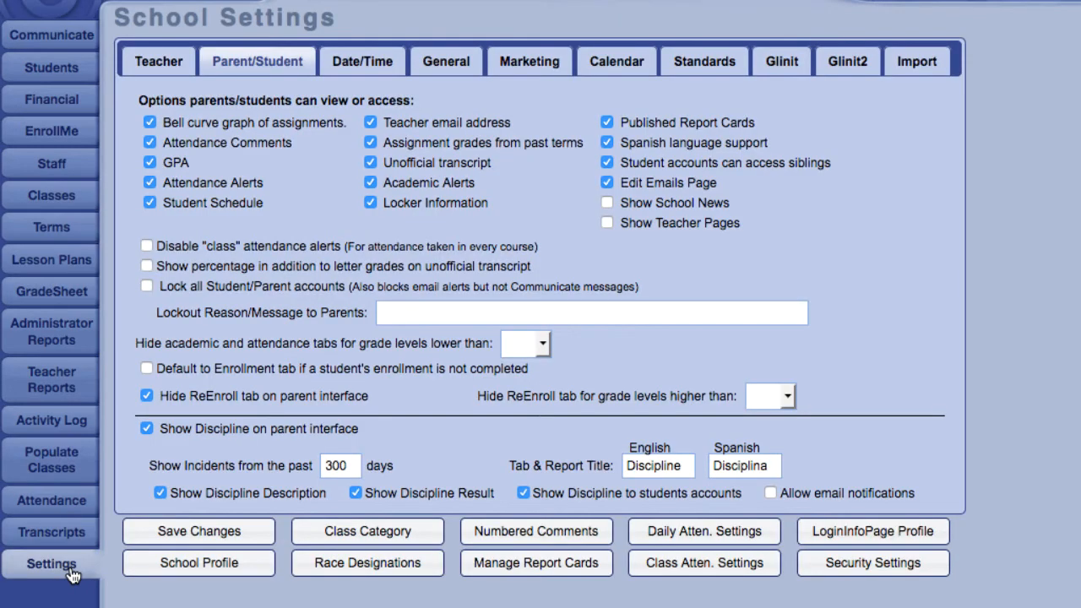
left_click(355, 67)
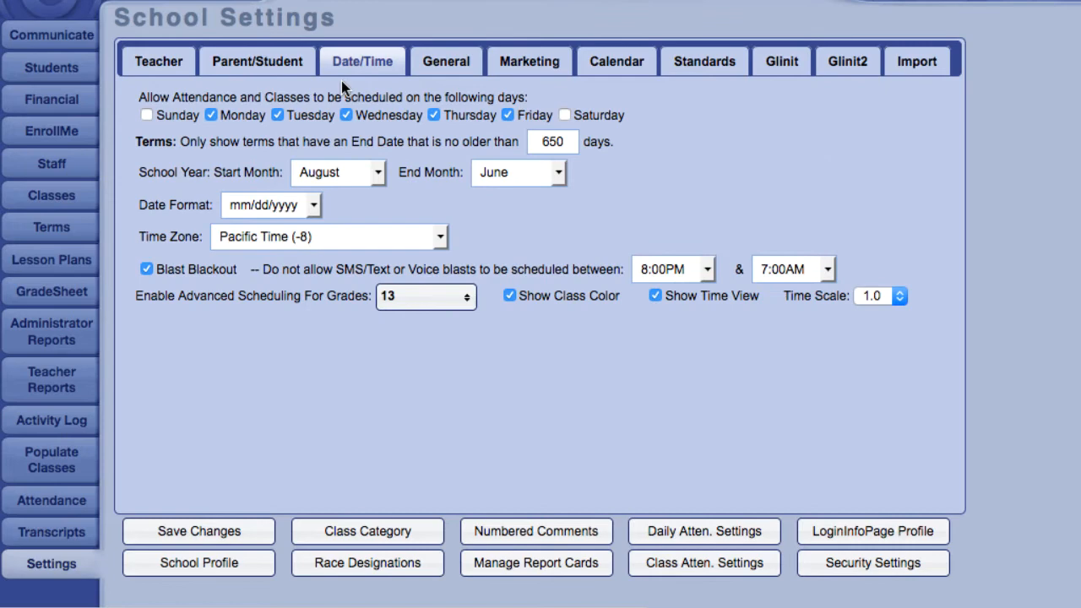
Change the Drama class's schedule type from Simple to Weekly and save the class.
left_click(65, 185)
left_click(545, 156)
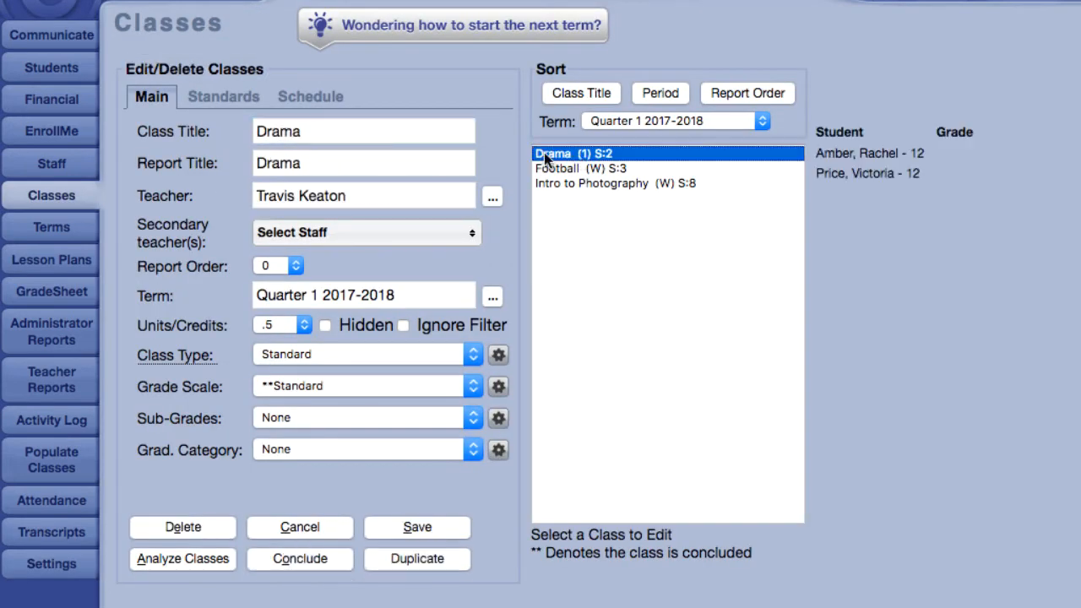
left_click(324, 103)
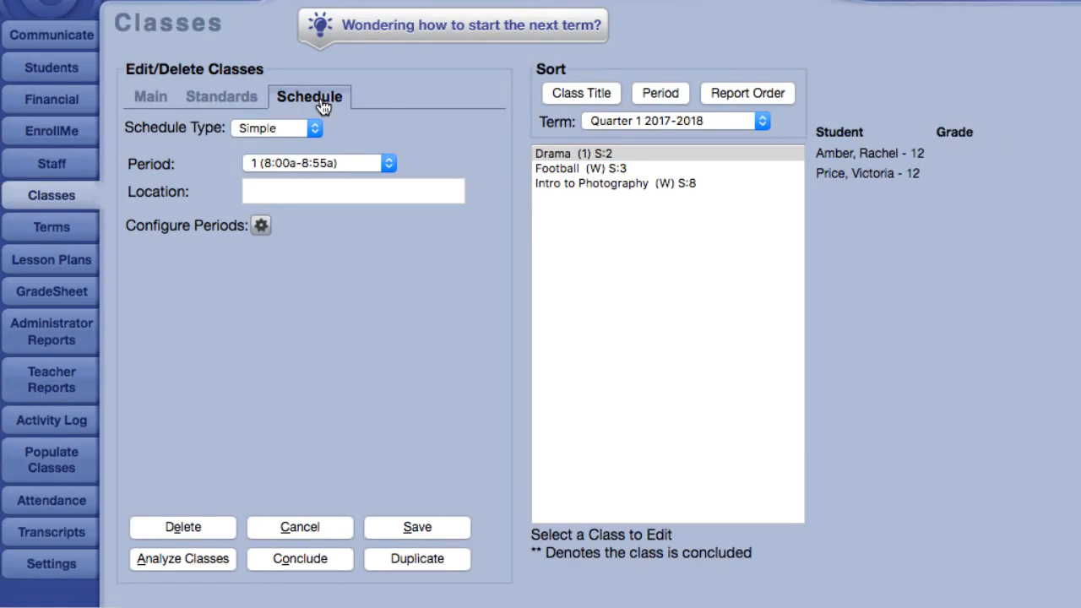
left_click(291, 128)
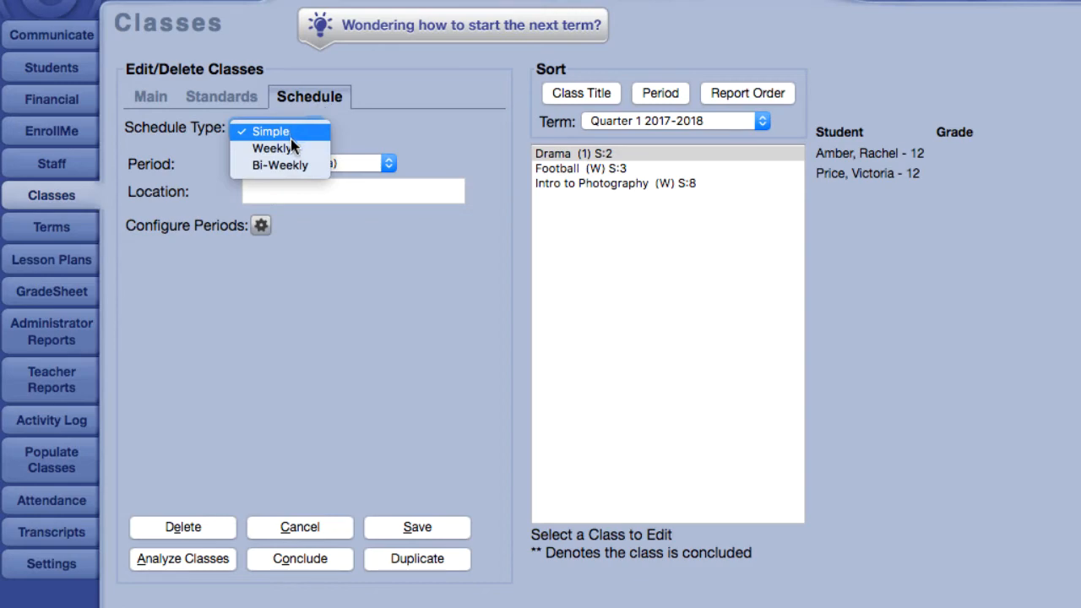
left_click(291, 149)
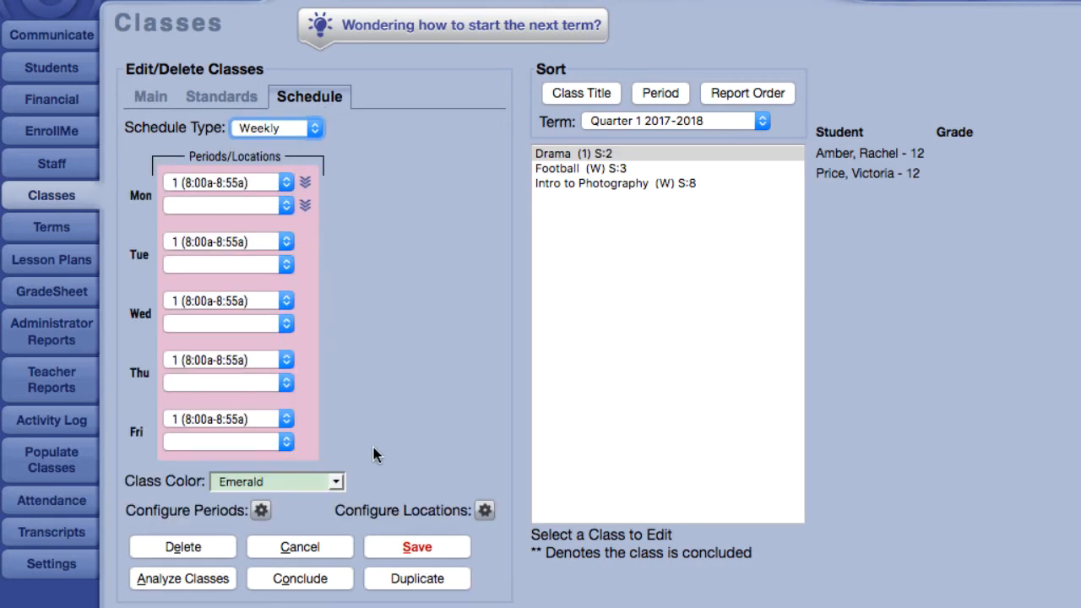
left_click(416, 544)
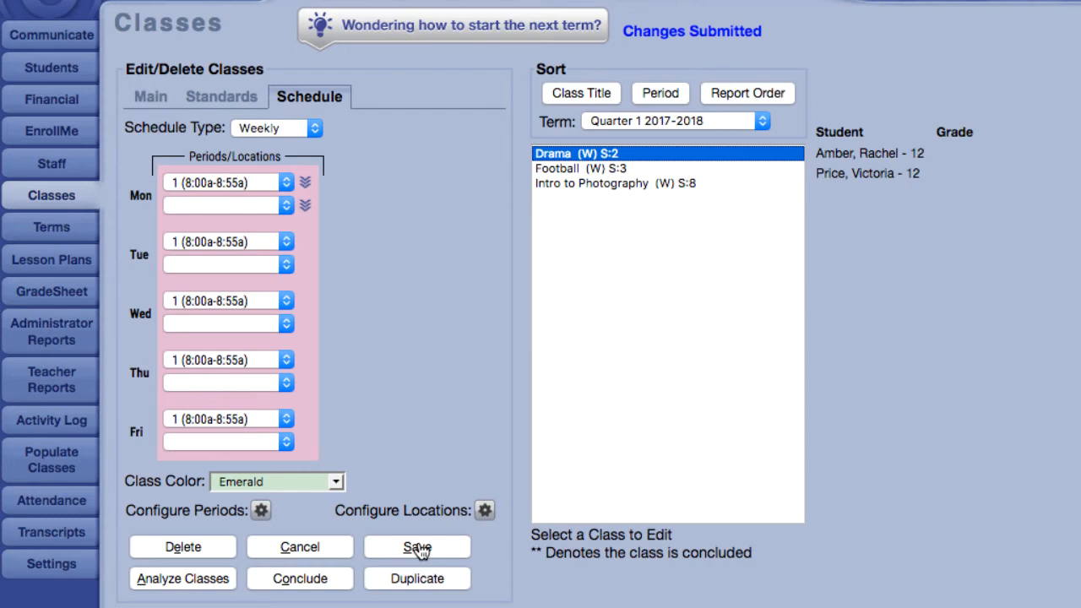
Run the simple Student Schedules report for the first listed student, and for all of grade level 12.
left_click(33, 340)
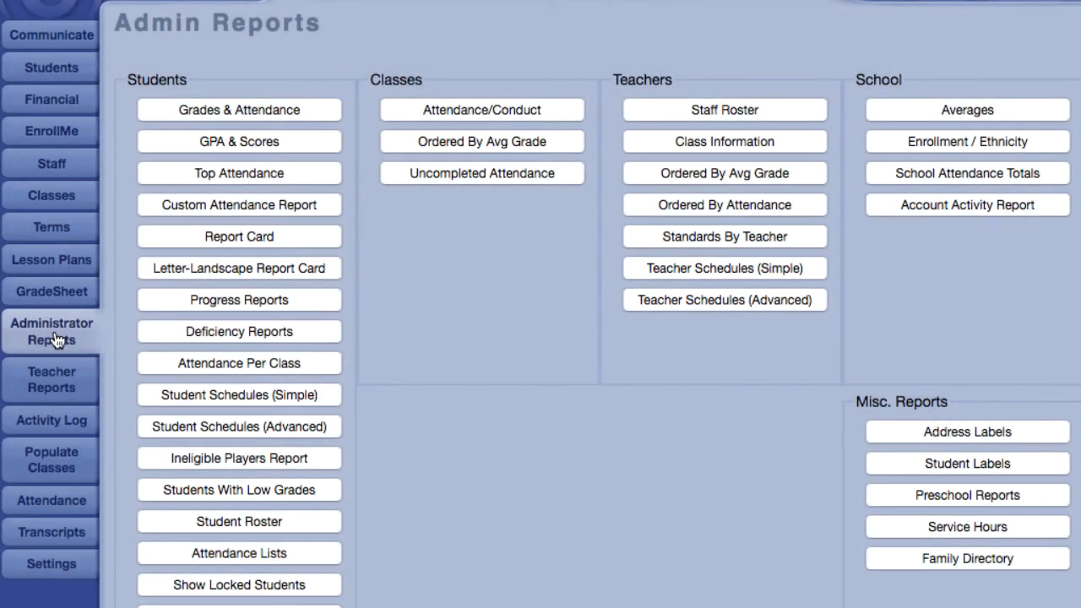
left_click(251, 399)
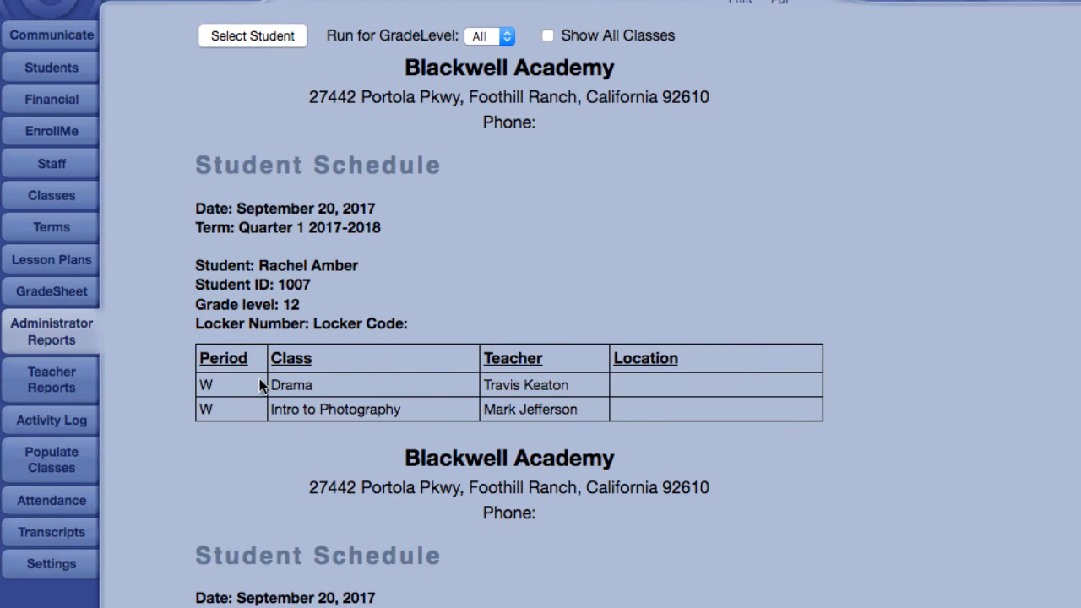
left_click(255, 36)
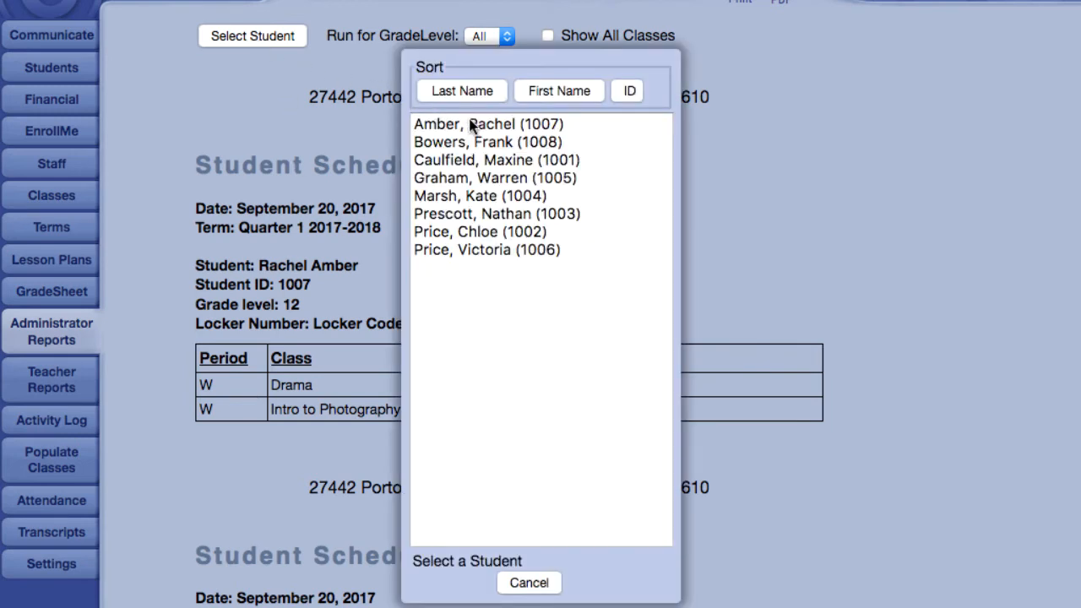
left_click(473, 125)
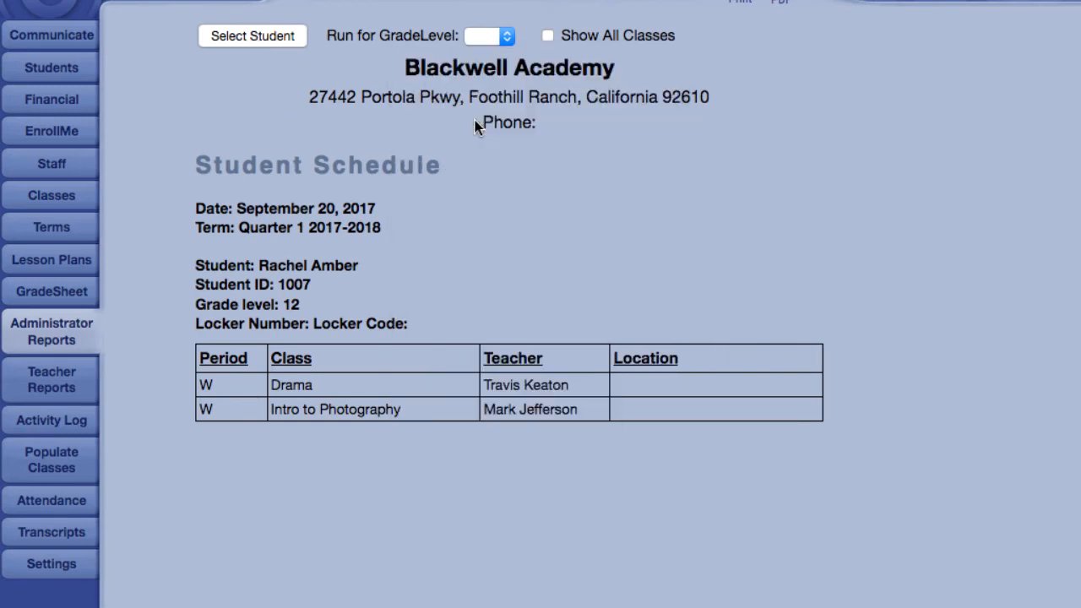
left_click(490, 37)
left_click(492, 329)
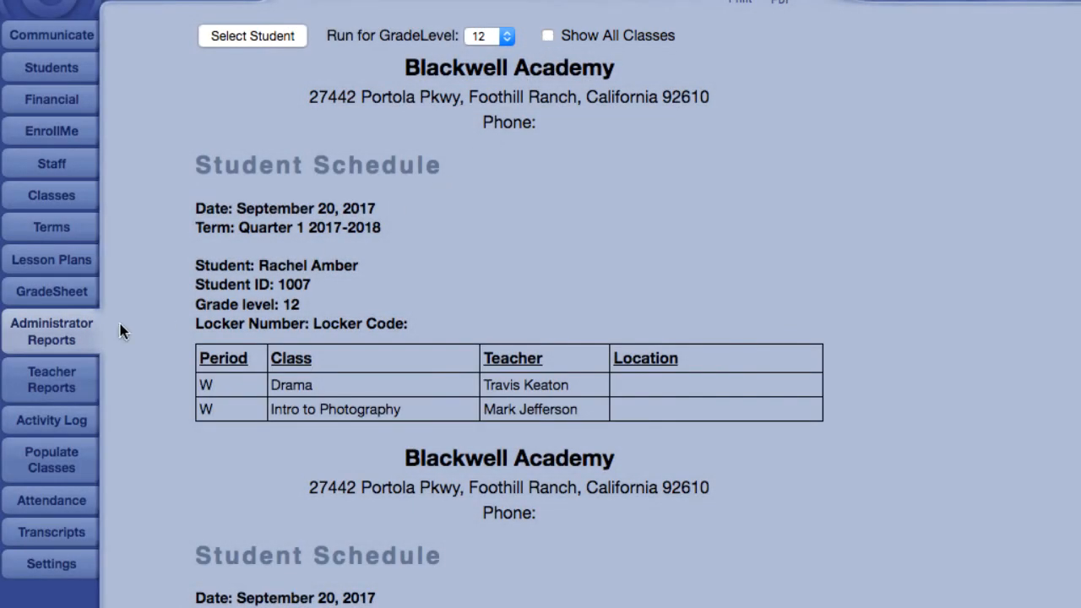
Run the advanced Student Schedules report for the first student in the list.
left_click(92, 337)
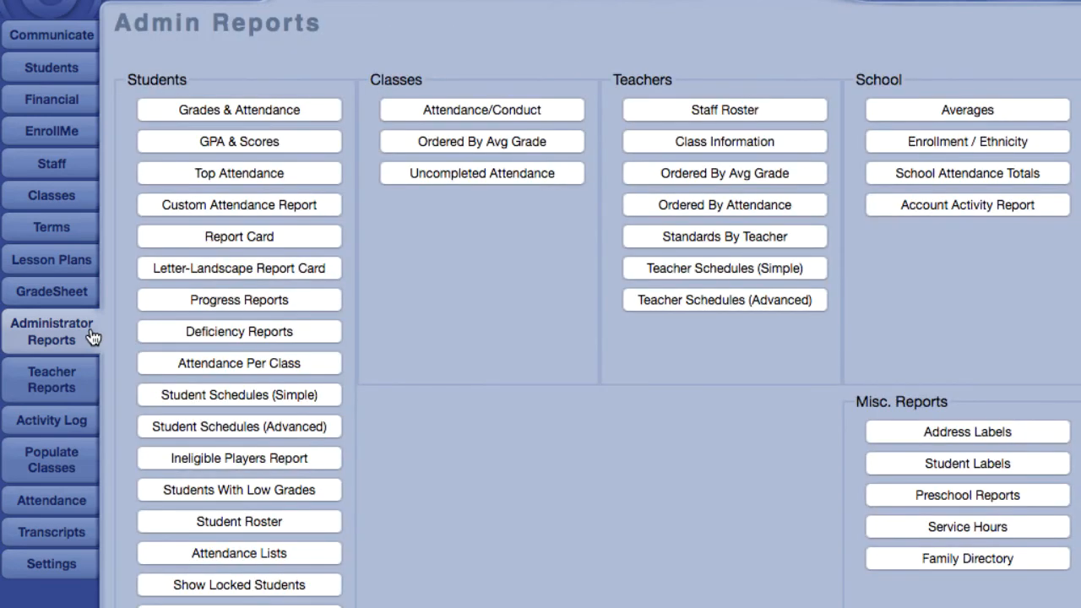
left_click(299, 426)
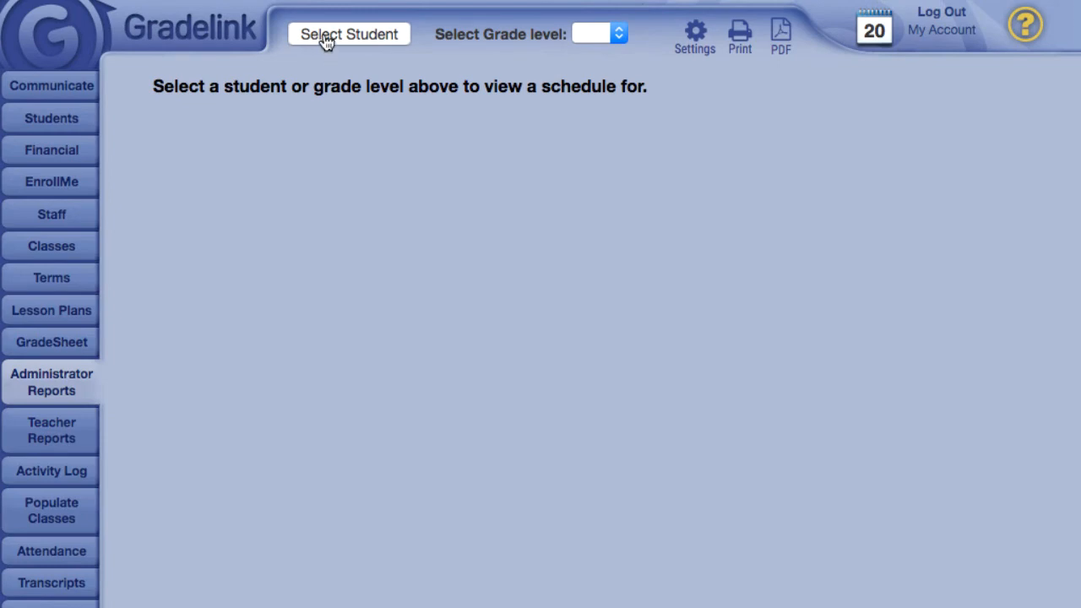
left_click(326, 40)
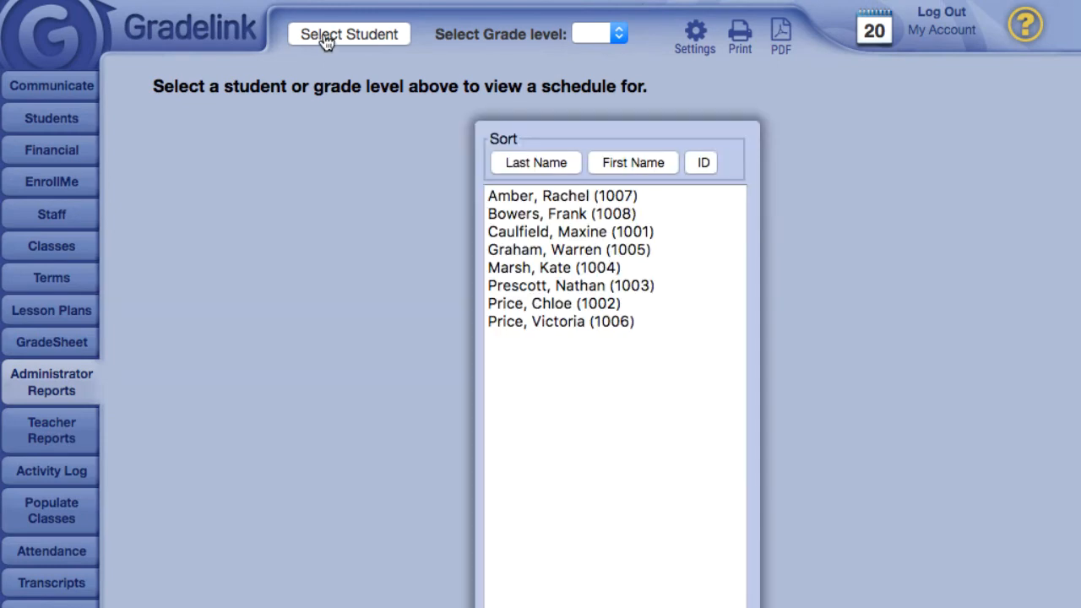
left_click(561, 196)
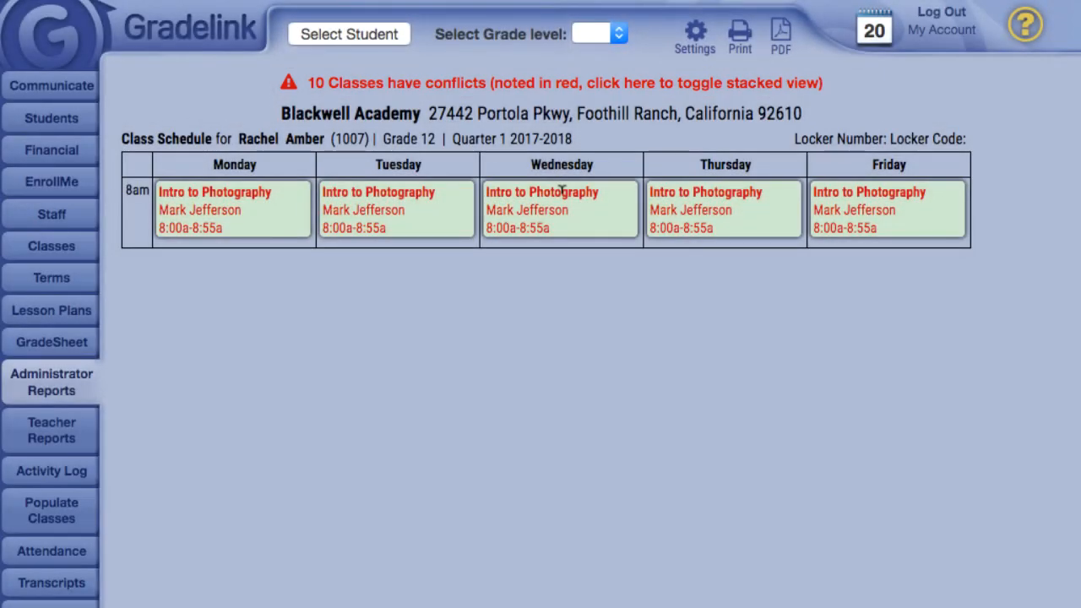
Toggle the conflicting classes to the stacked view and back, and review the schedule report's display settings.
left_click(644, 84)
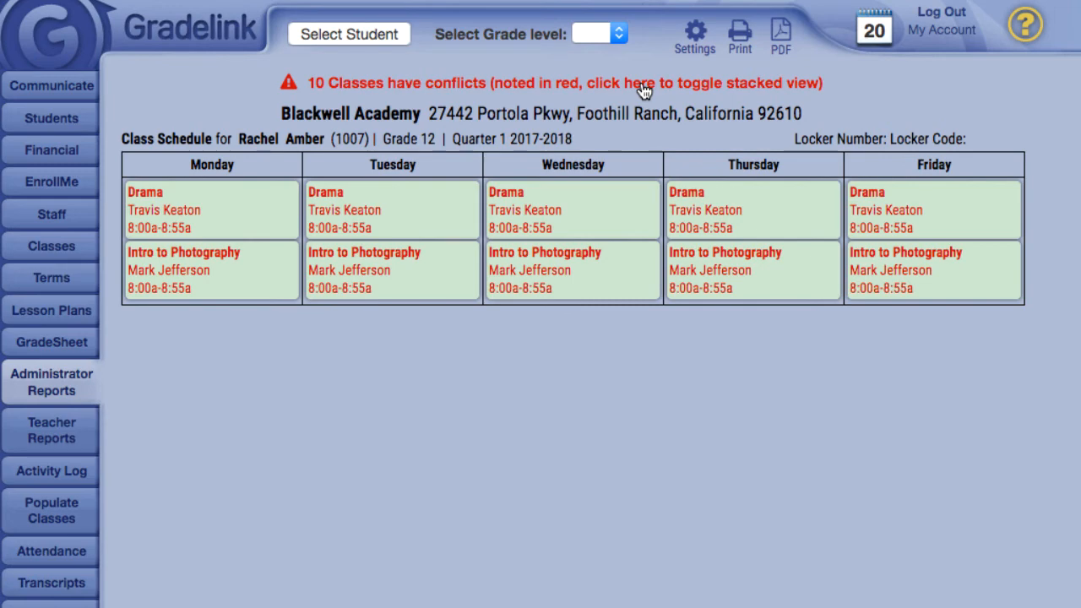
left_click(642, 85)
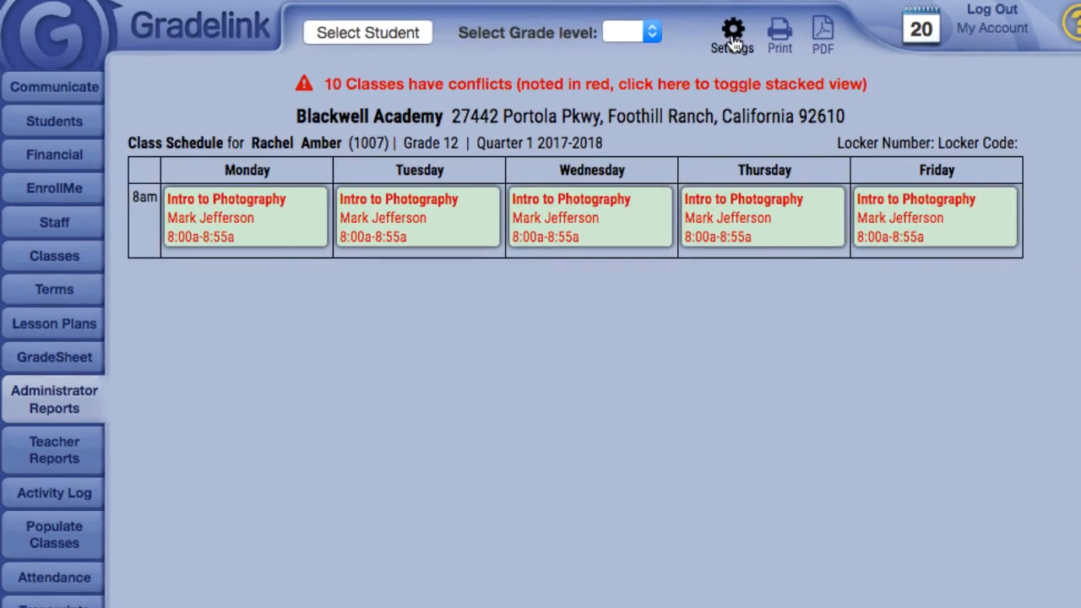
left_click(830, 27)
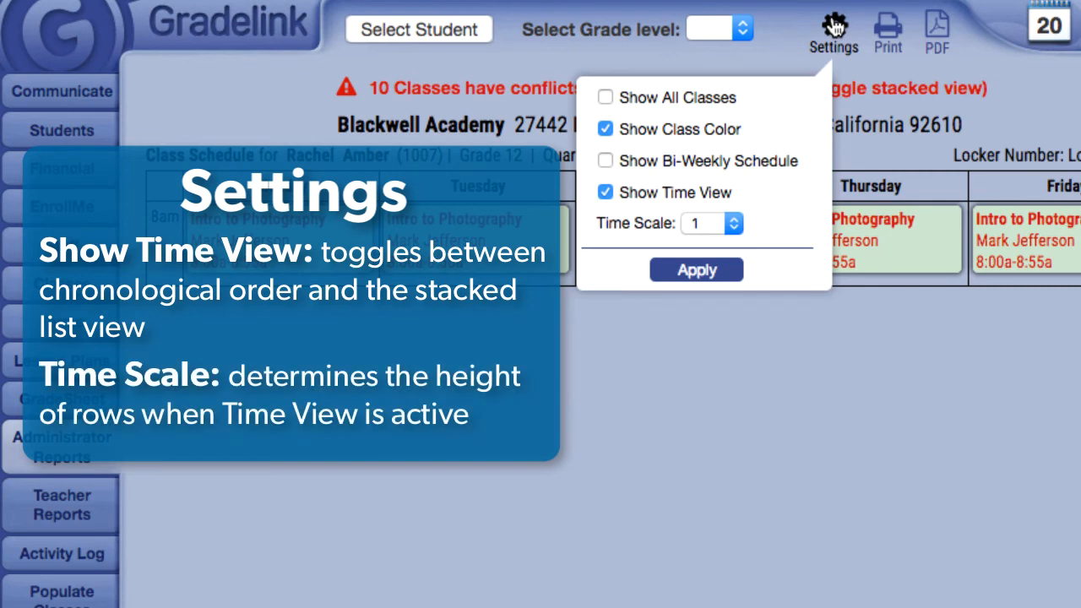
left_click(834, 26)
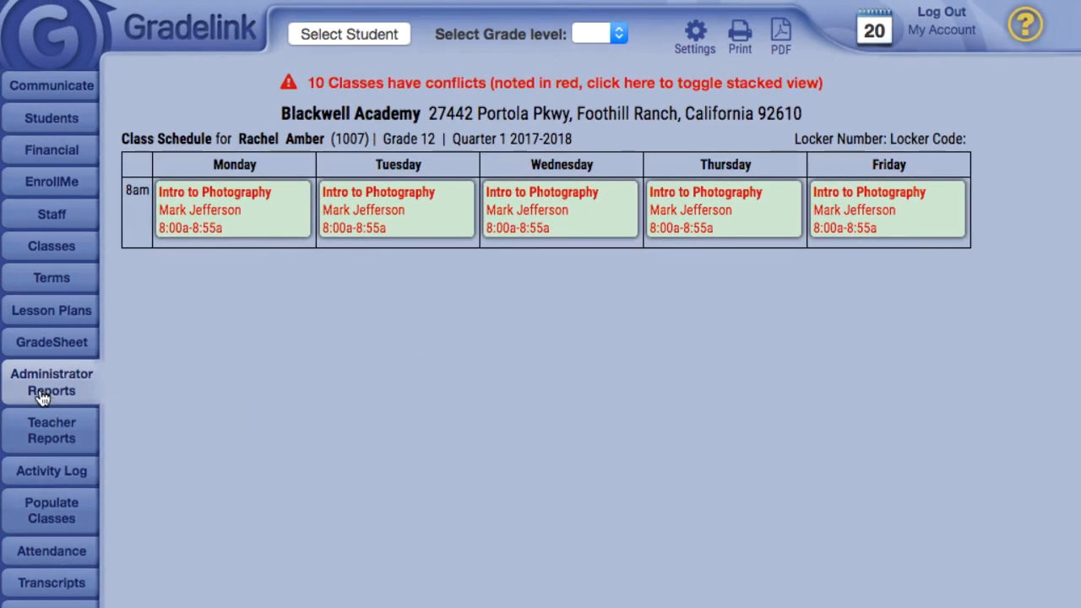
Run the simple Teacher Schedules report and view the list of students enrolled in Football.
left_click(42, 397)
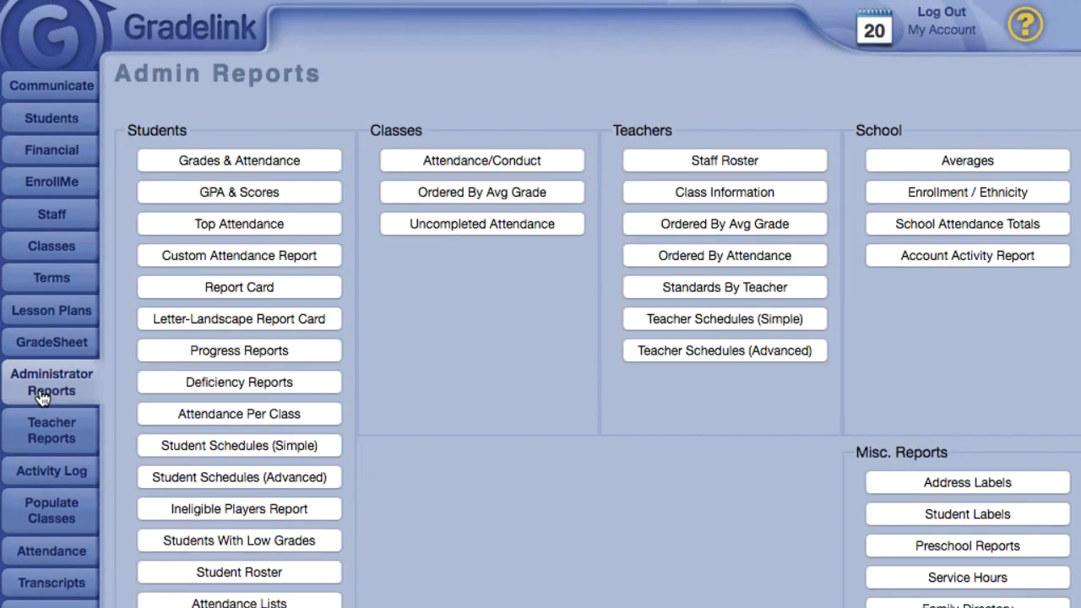
left_click(648, 322)
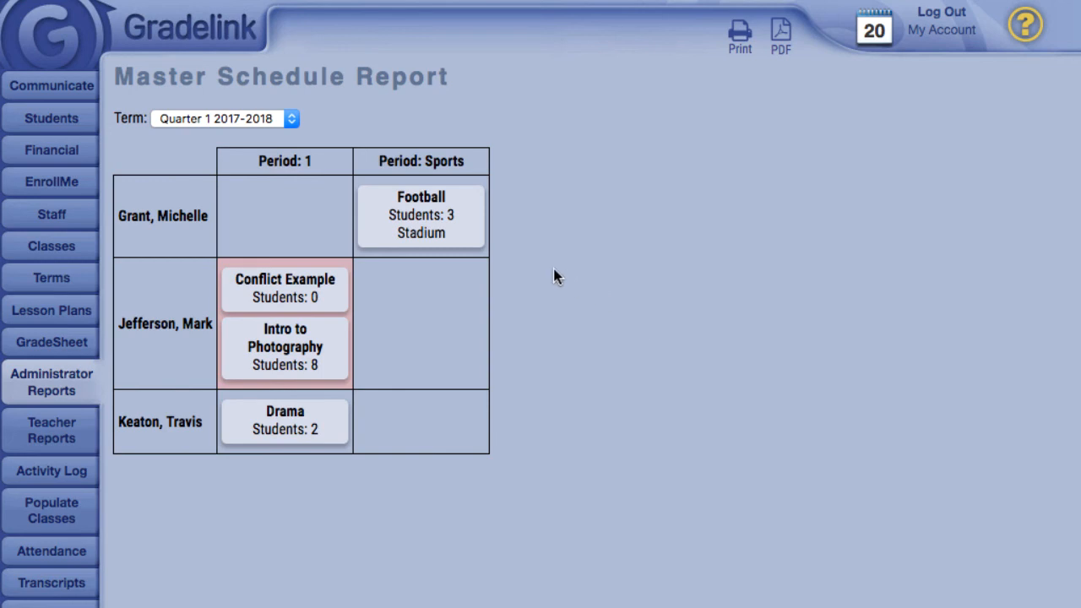
left_click(460, 243)
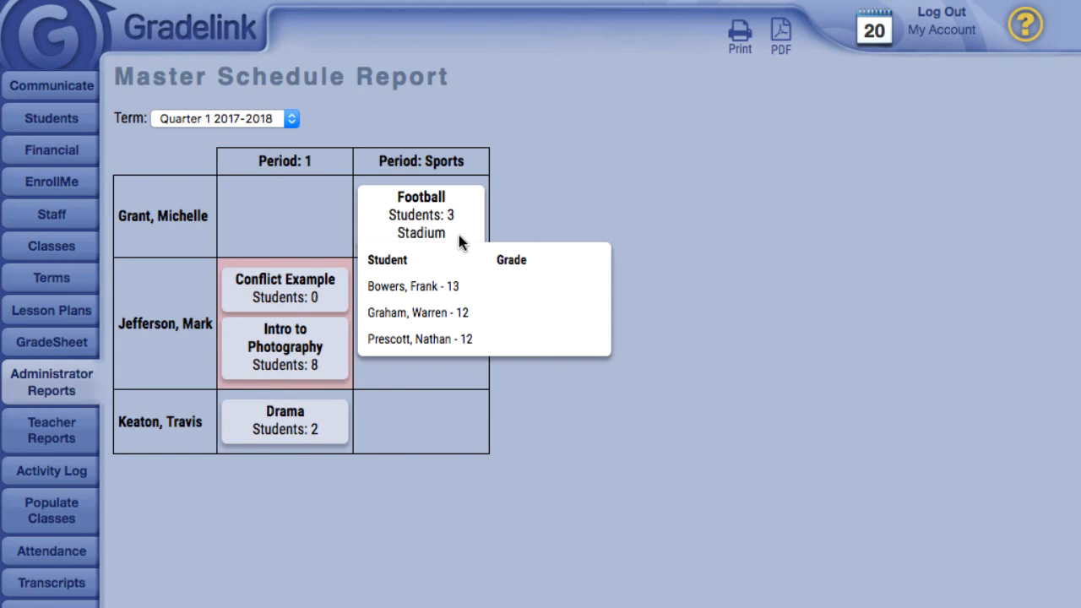
left_click(518, 210)
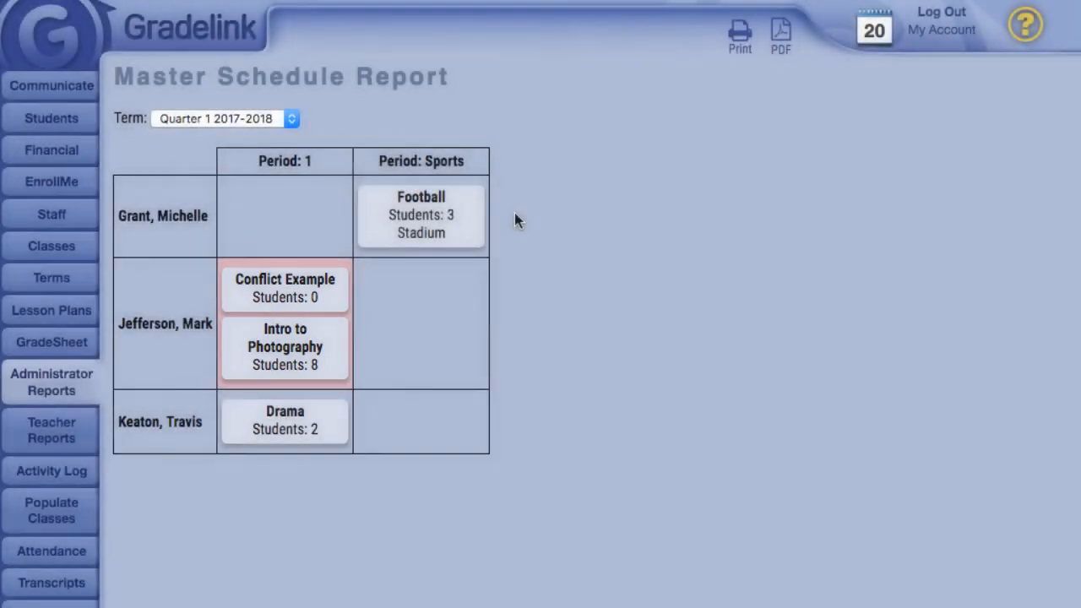
View the Intro to Photography teacher's timetable in the advanced Teacher Schedules report and in the teacher account's Class Schedule report.
left_click(41, 365)
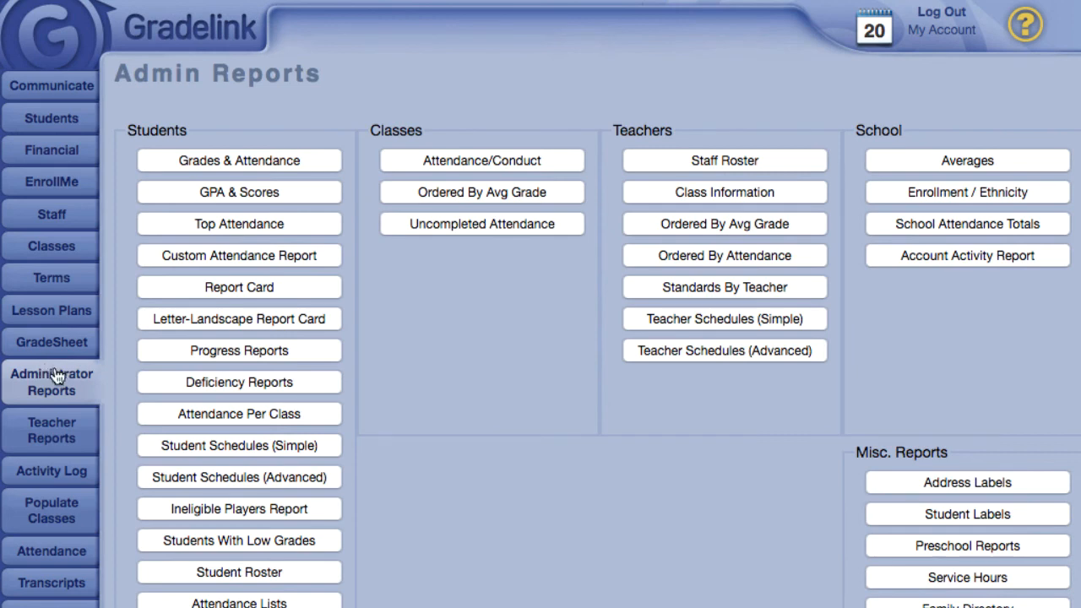
left_click(717, 352)
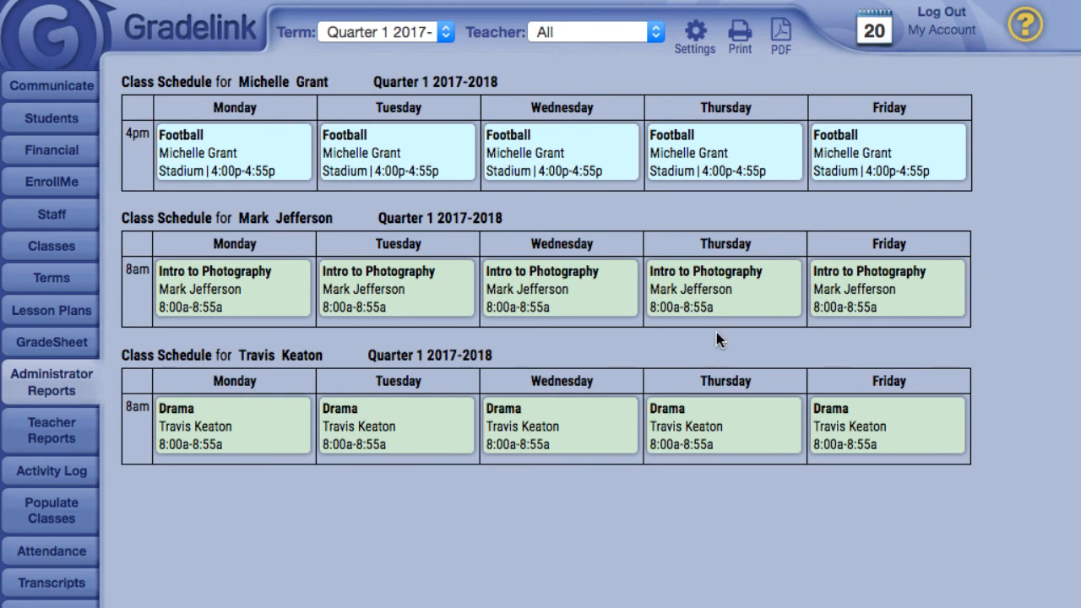
left_click(580, 32)
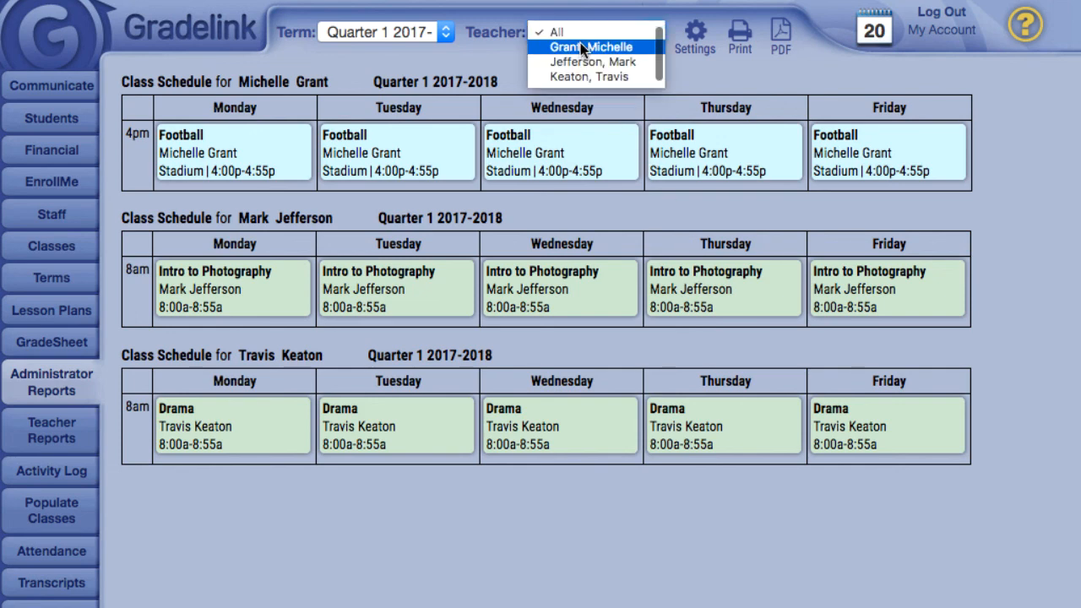
left_click(583, 60)
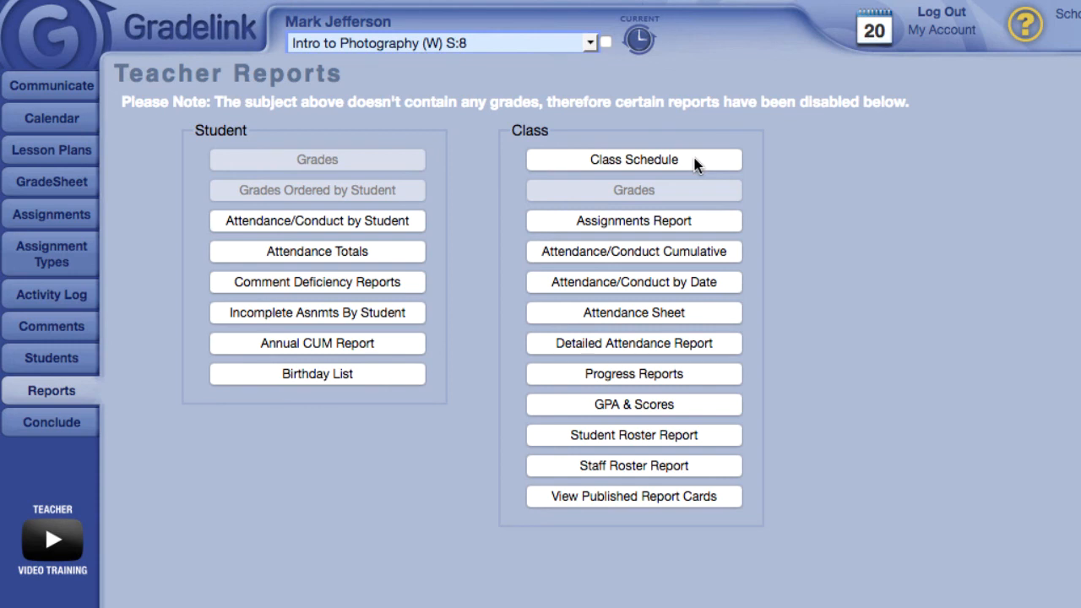
left_click(694, 162)
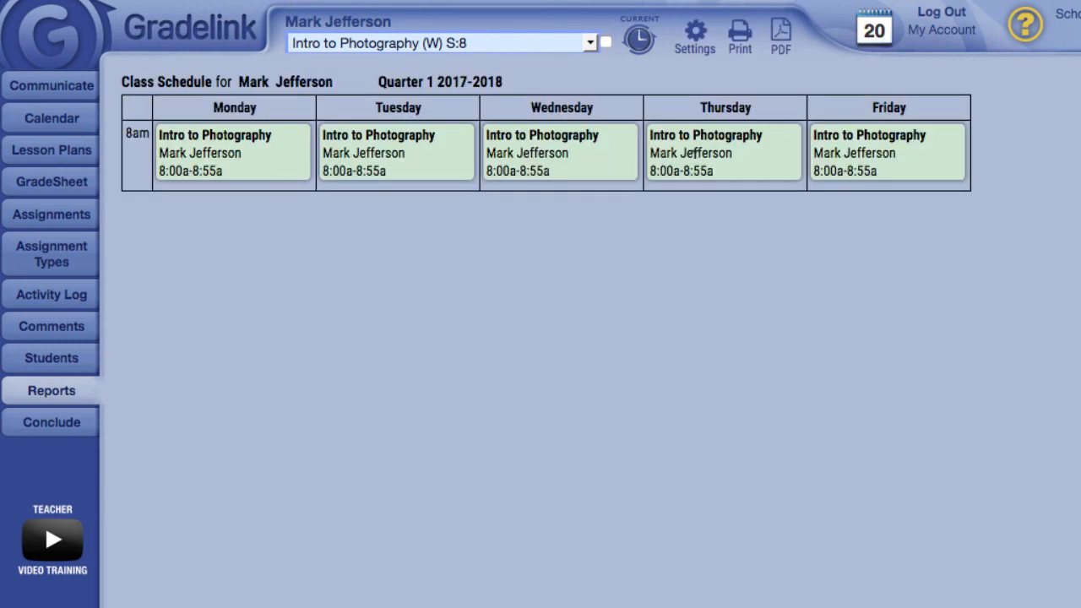